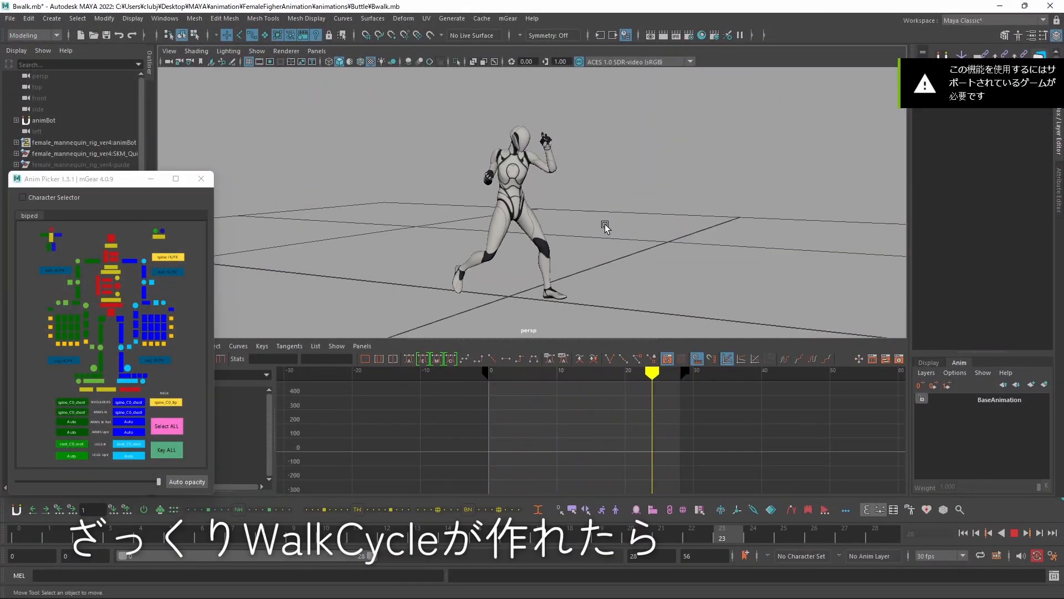
Stop playback, select the character's root control and create an animation layer from it.
key("Escape")
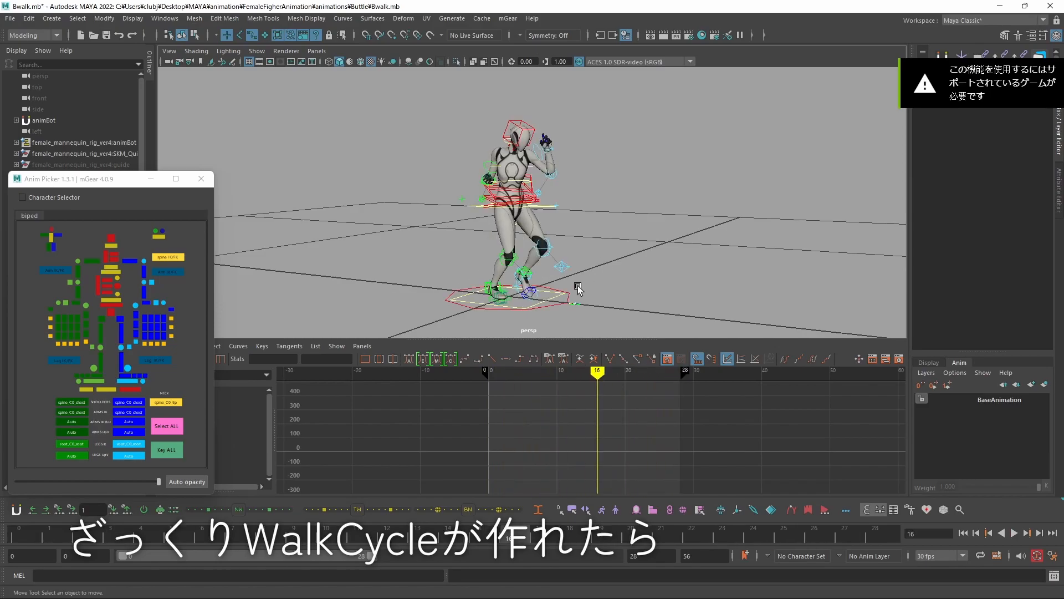
left_click(551, 294)
left_click_drag(548, 264, 516, 185)
key("ctrl+z")
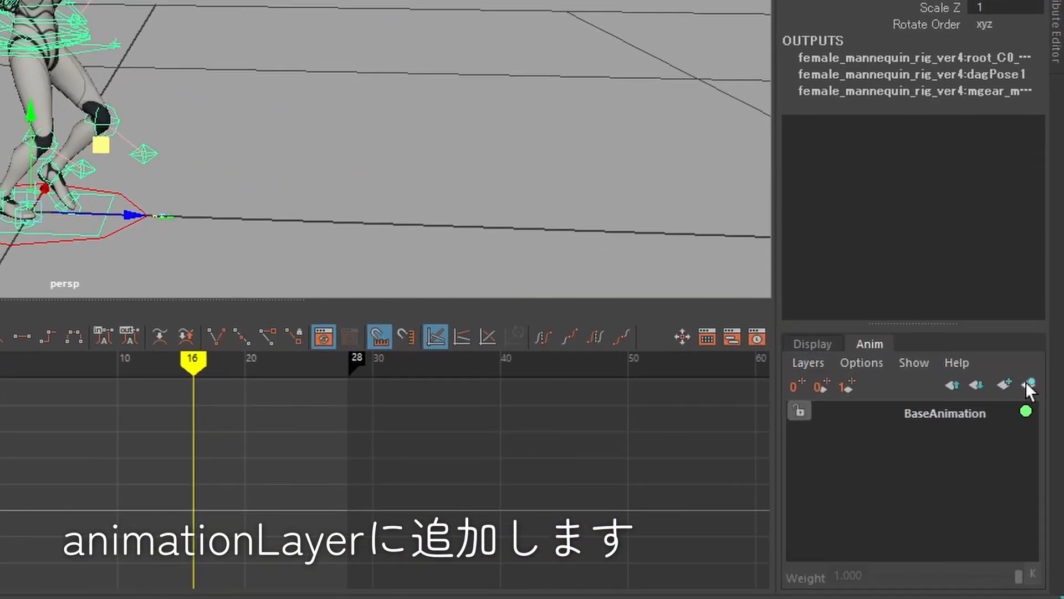
left_click(1029, 383)
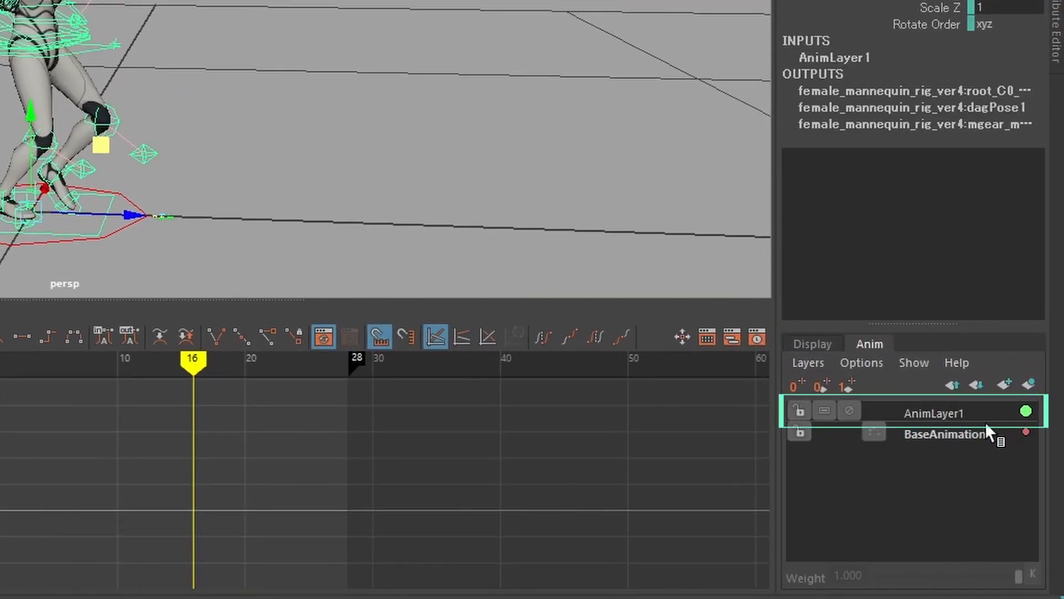
Rename the new animation layer as RootTransZ.
left_click(943, 414)
double_click(943, 413)
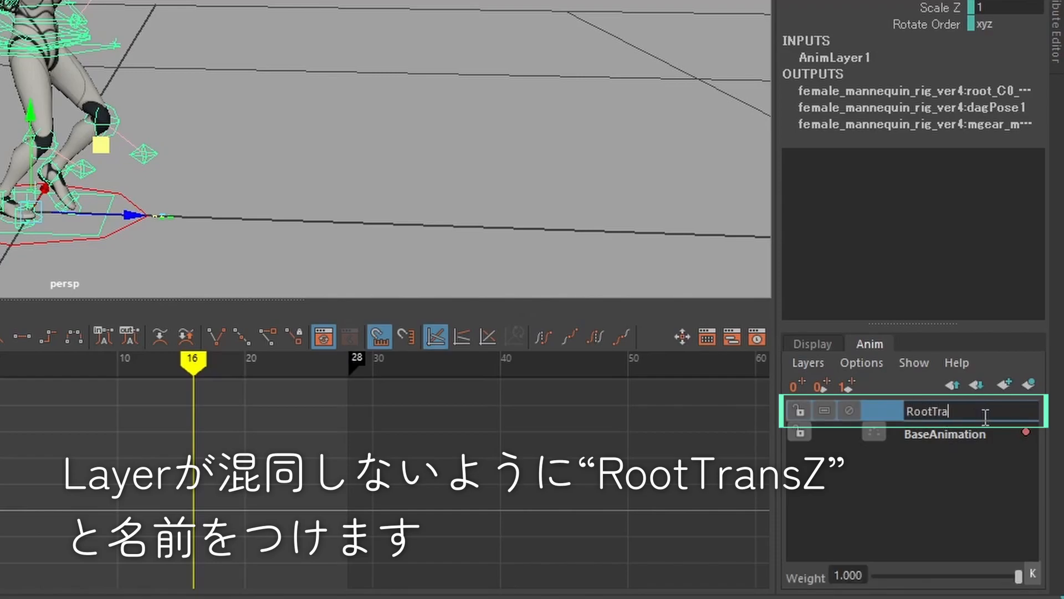
type("RootTransZ")
key("Return")
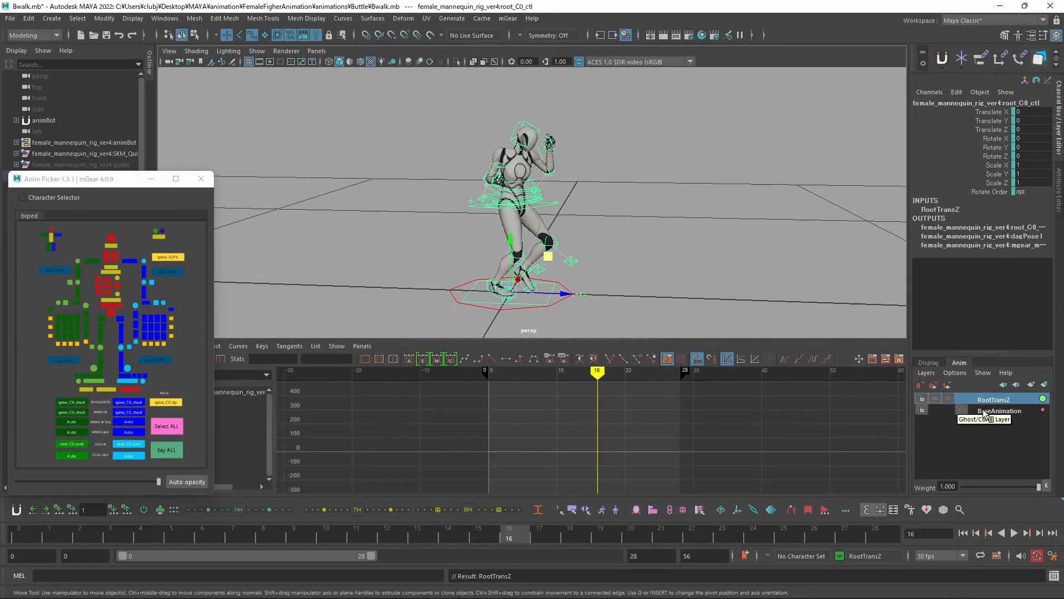
Key the root control at frames 0 and 30 on the RootTransZ layer.
left_click(20, 537)
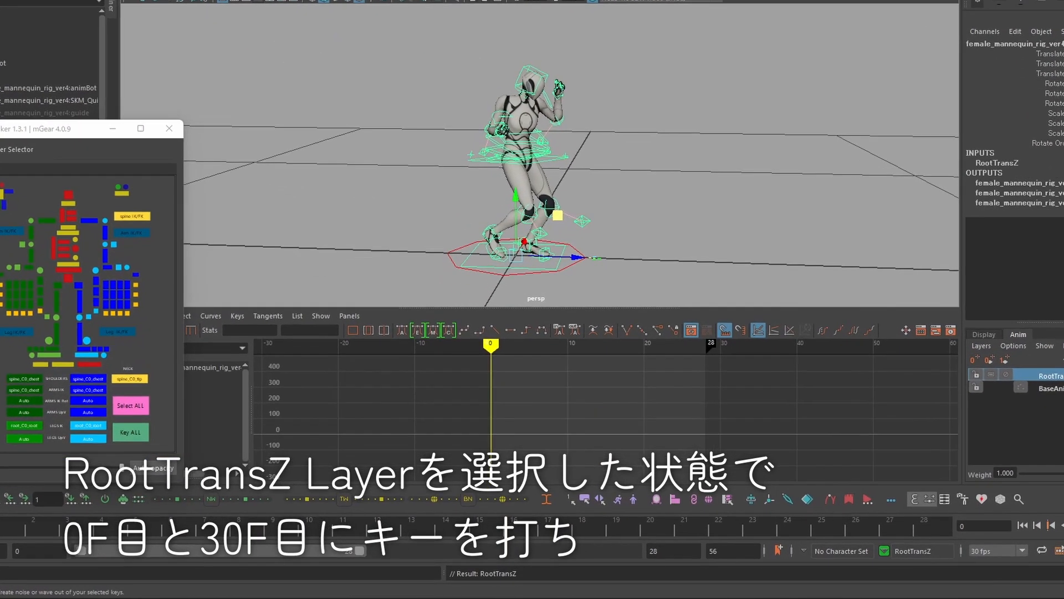
key("s")
left_click_drag(3, 503, 1055, 502)
left_click_drag(782, 250, 820, 248)
key("s")
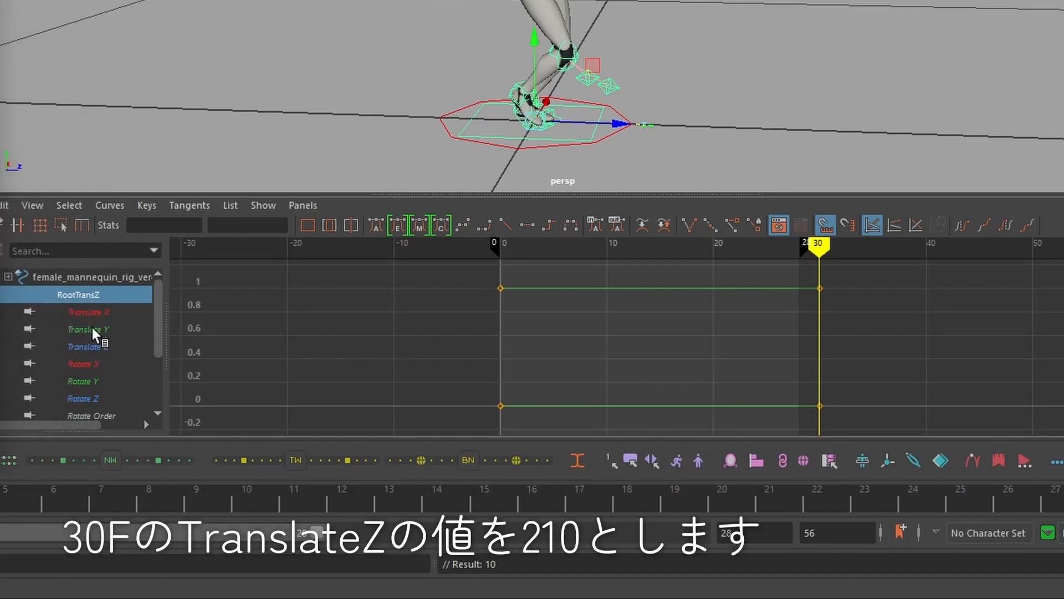
Set the root control's Translate Z key at frame 30 to 210 on the RootTransZ layer.
left_click(97, 346)
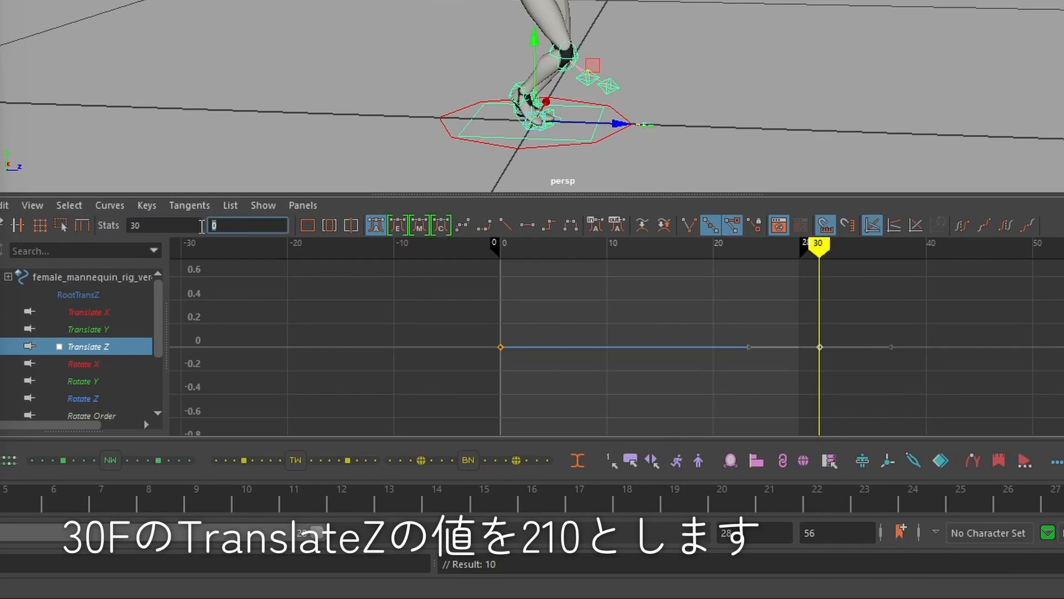
type("21")
key("Return")
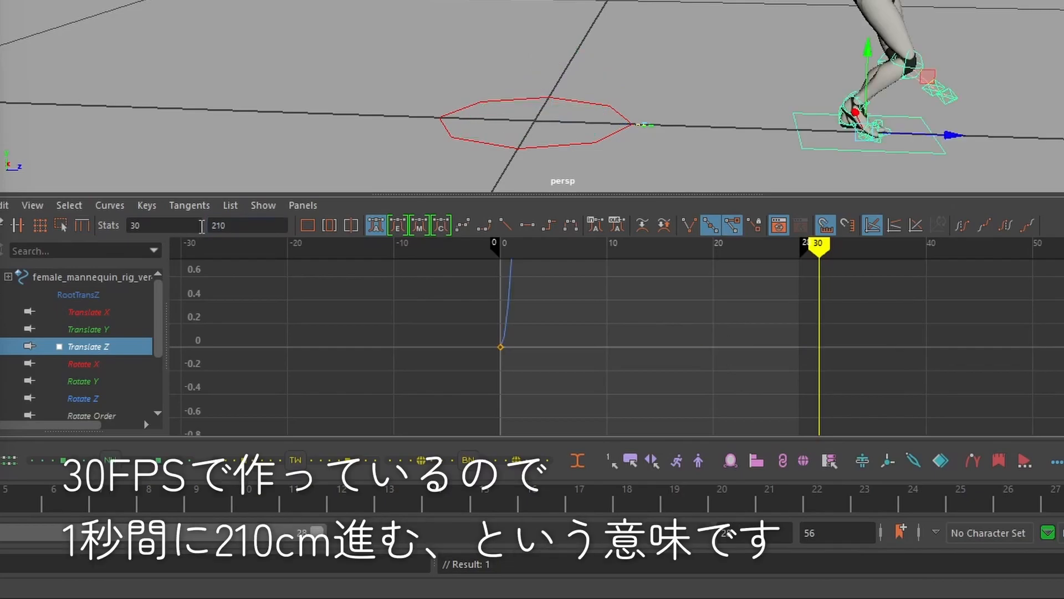
right_click_drag(755, 364, 740, 324, "alt+shift")
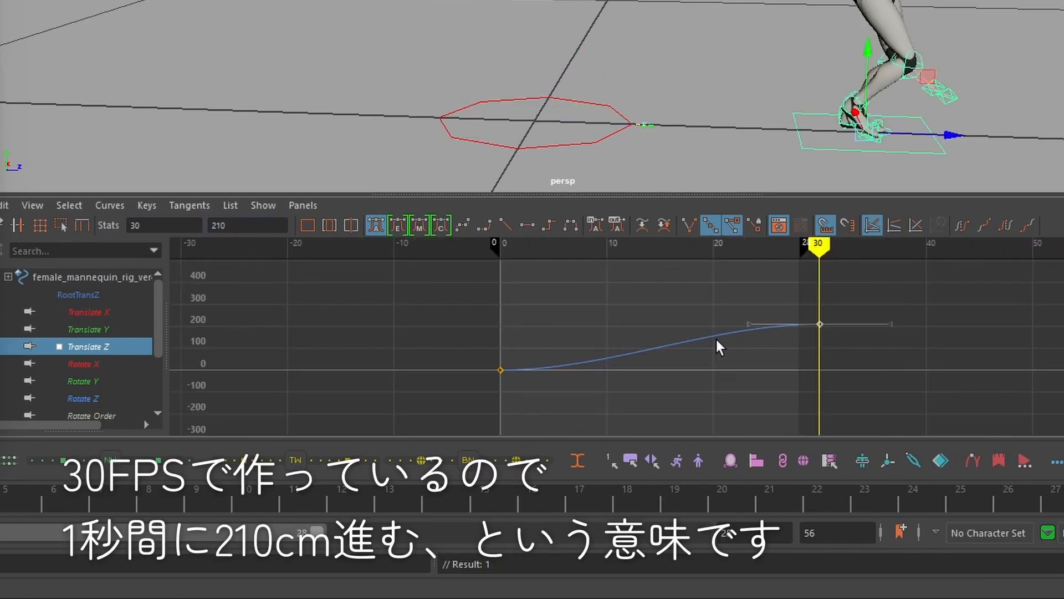
Make the Translate Z curve repeat with offset beyond its keys, using relative cycle infinity.
left_click(752, 361)
middle_click_drag(743, 362, 638, 345, "alt")
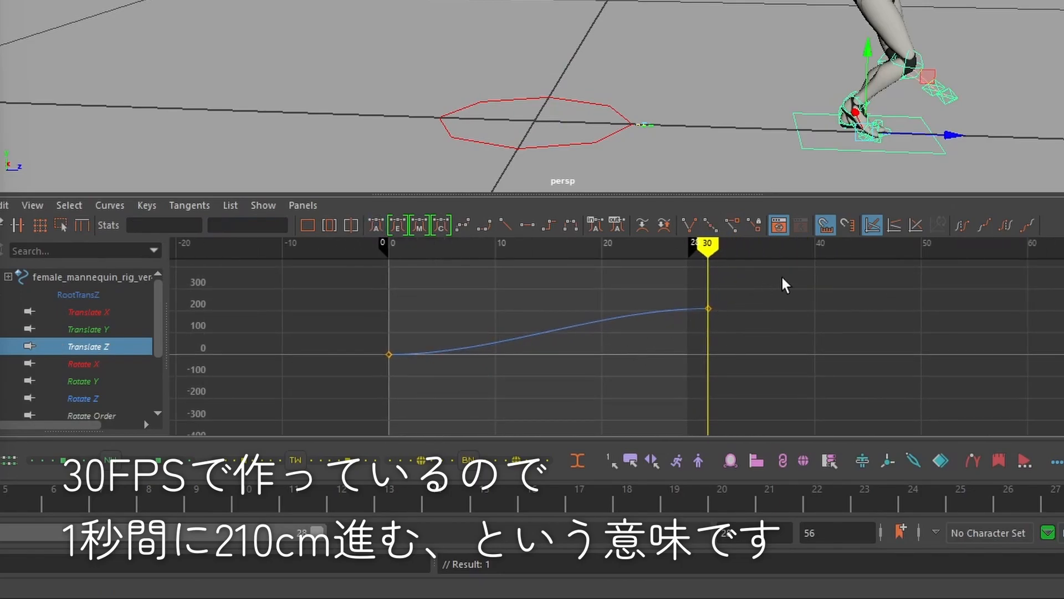
left_click_drag(680, 283, 620, 344)
left_click(1005, 226)
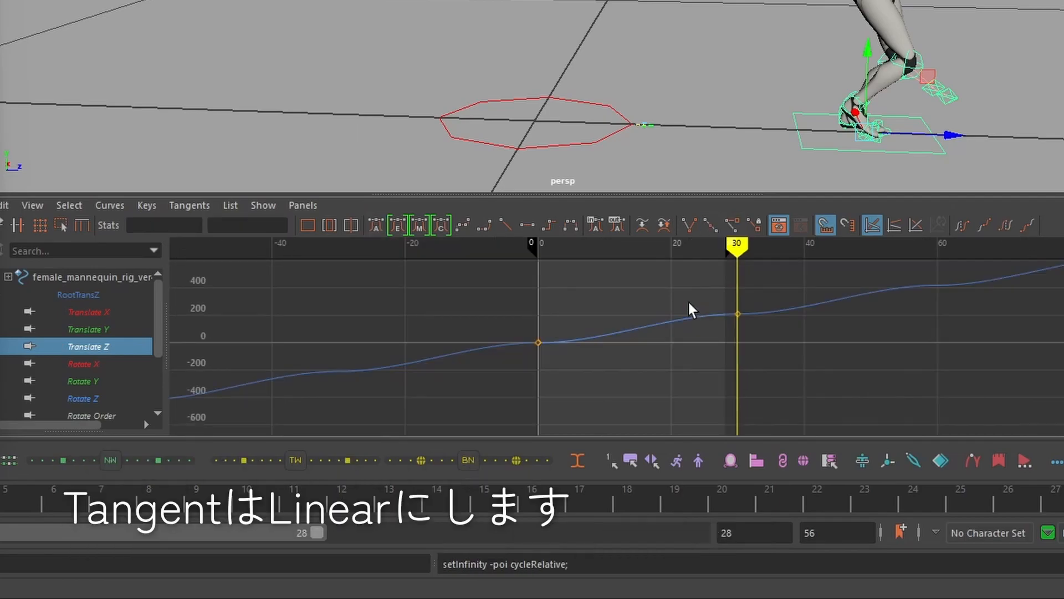
Set the tangents of the Translate Z keys at frames 0 and 30 to linear.
left_click(690, 313)
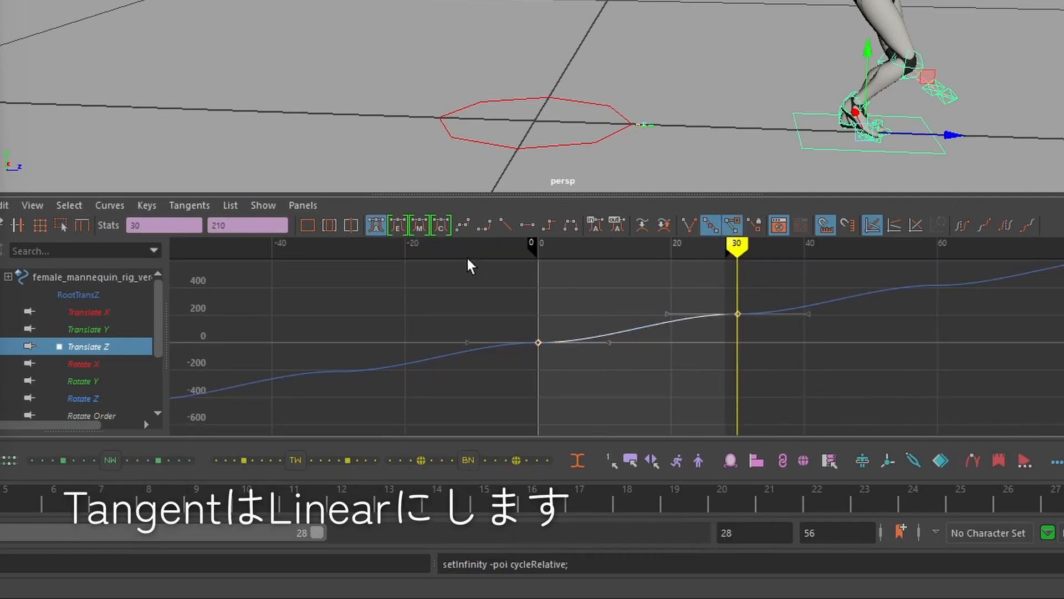
left_click(504, 224)
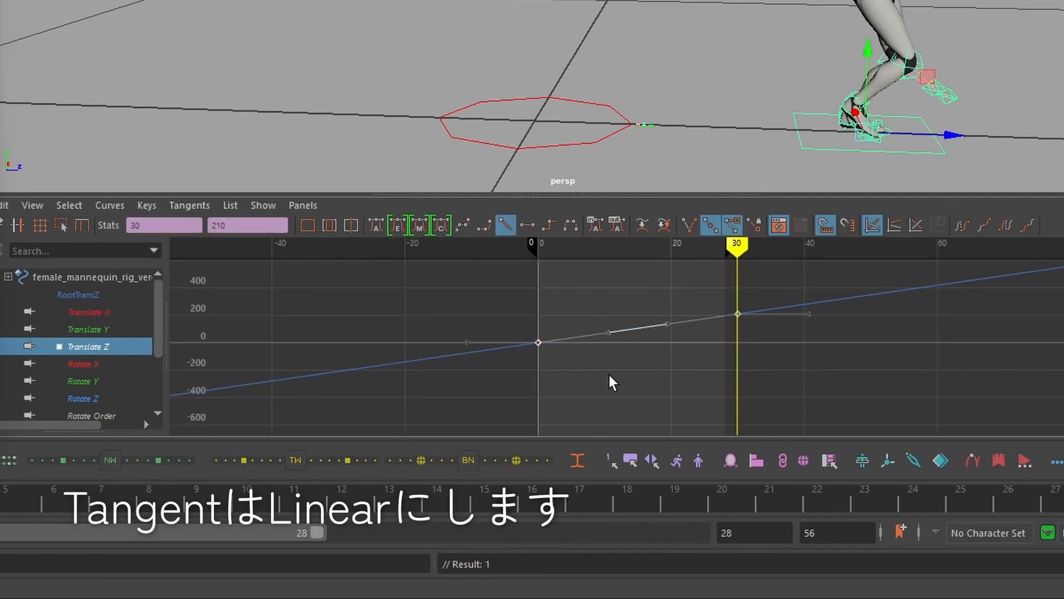
left_click(610, 375)
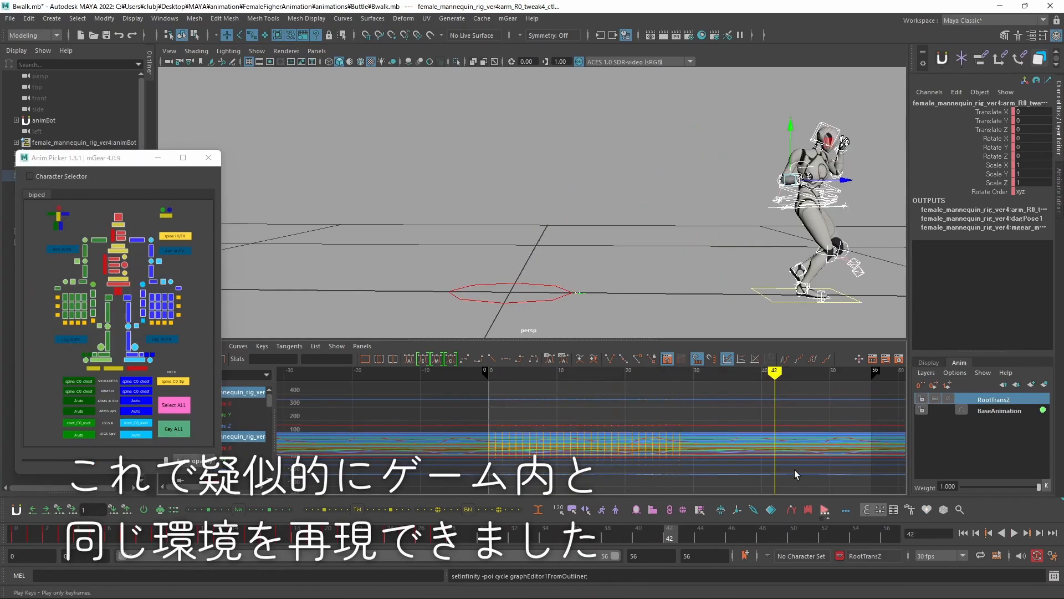
Play back the walk cycle with its forward root movement and check it from other angles in the perspective view.
key("alt+v")
left_click_drag(624, 278, 559, 275, "alt")
scroll(646, 287, "up", 2)
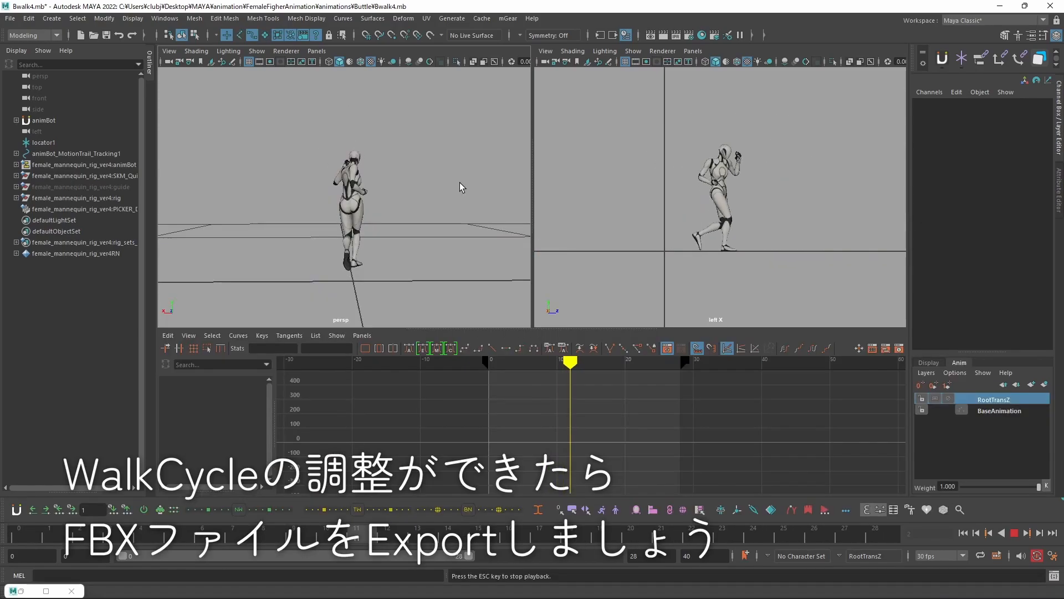
left_click_drag(460, 182, 400, 190, "alt")
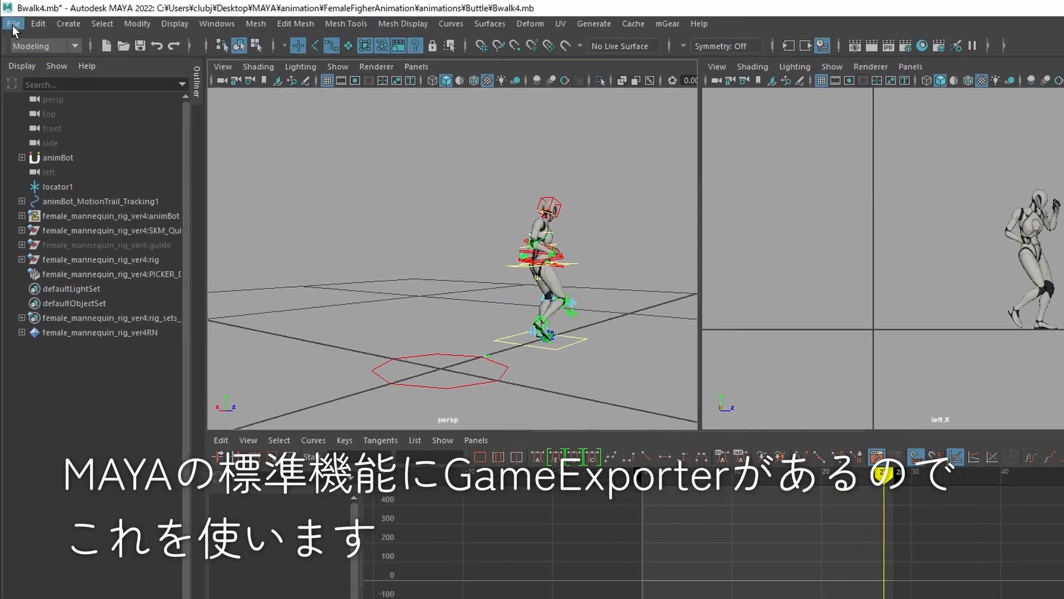
Open the Game Exporter and set its animation clips to Export Selection.
left_click(10, 18)
left_click(108, 248)
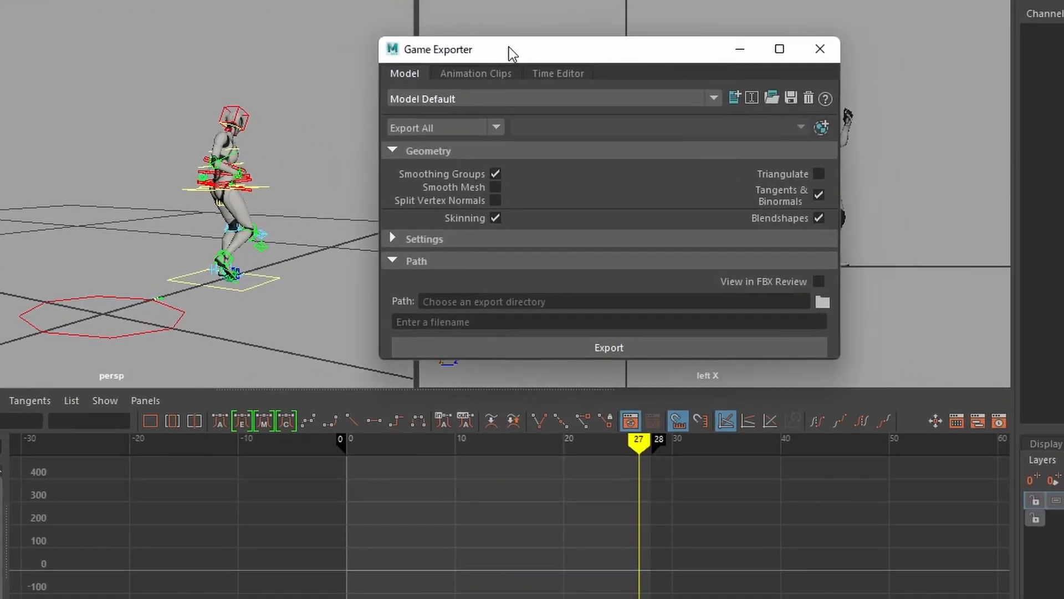
left_click_drag(509, 48, 438, 62)
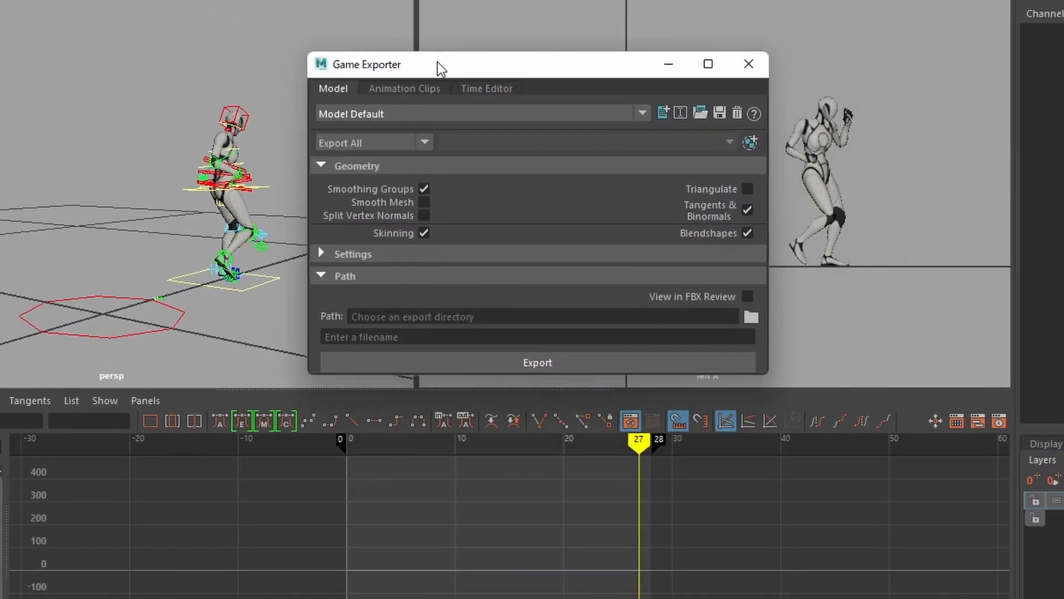
left_click(414, 88)
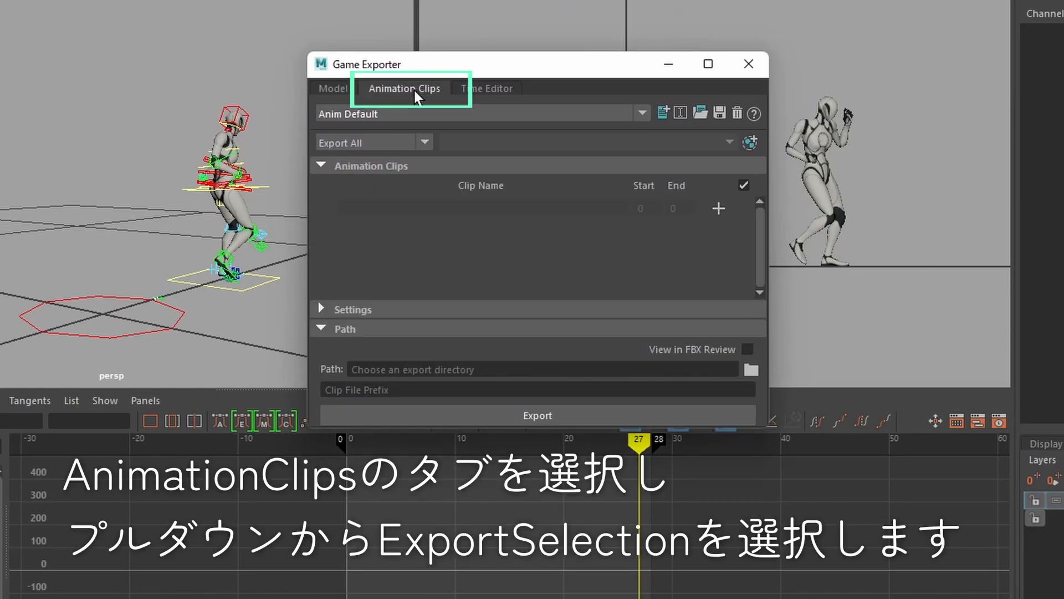
left_click(366, 142)
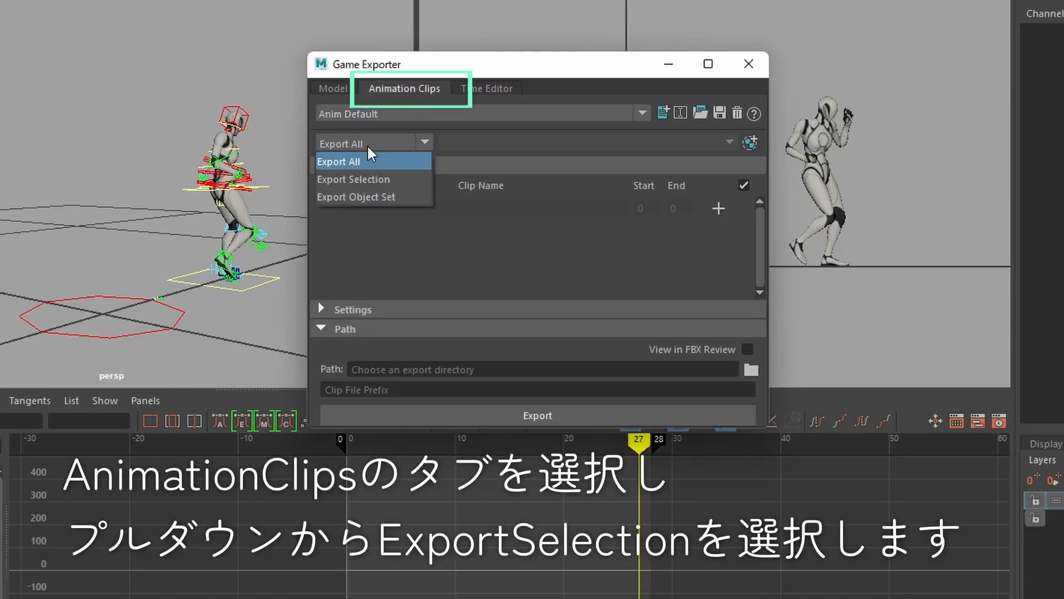
left_click(367, 180)
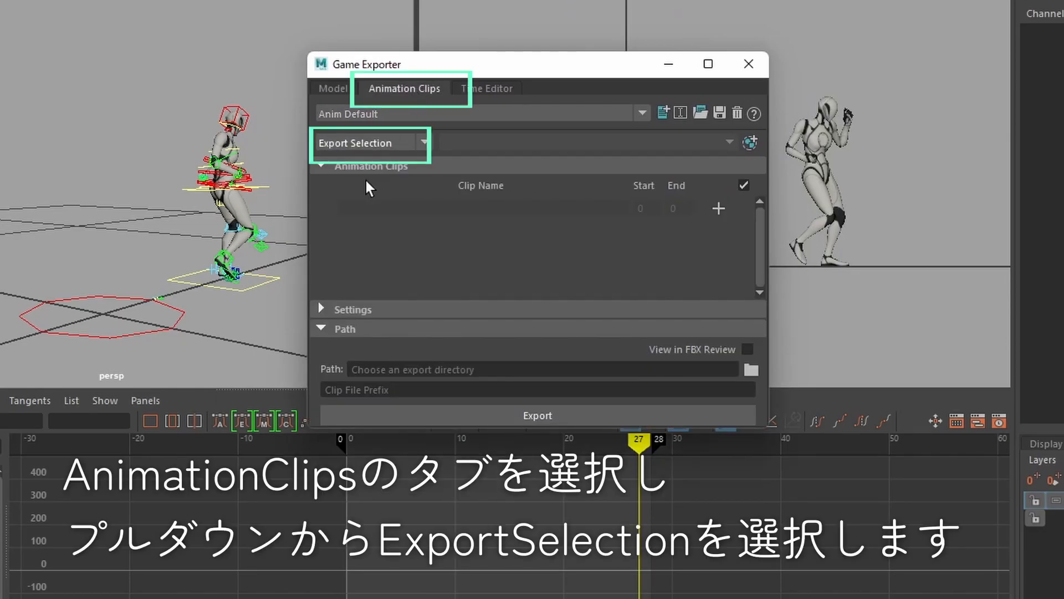
Add an animation clip named Bwalk_loop with a range from frame 0 to 28.
left_click(718, 209)
left_click(385, 207)
type("Bwa")
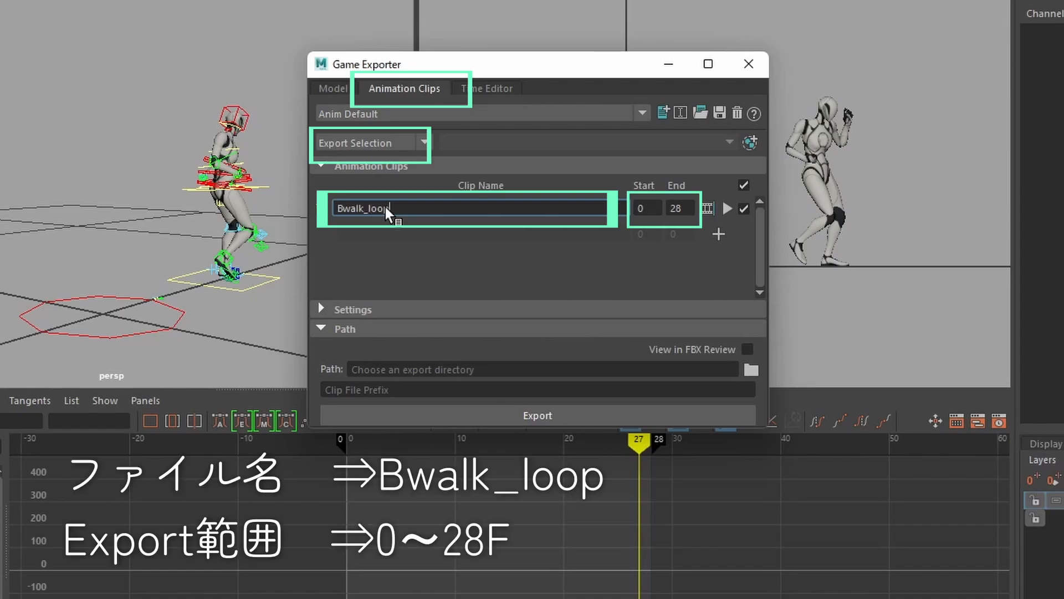
type("lk_loop")
left_click(646, 208)
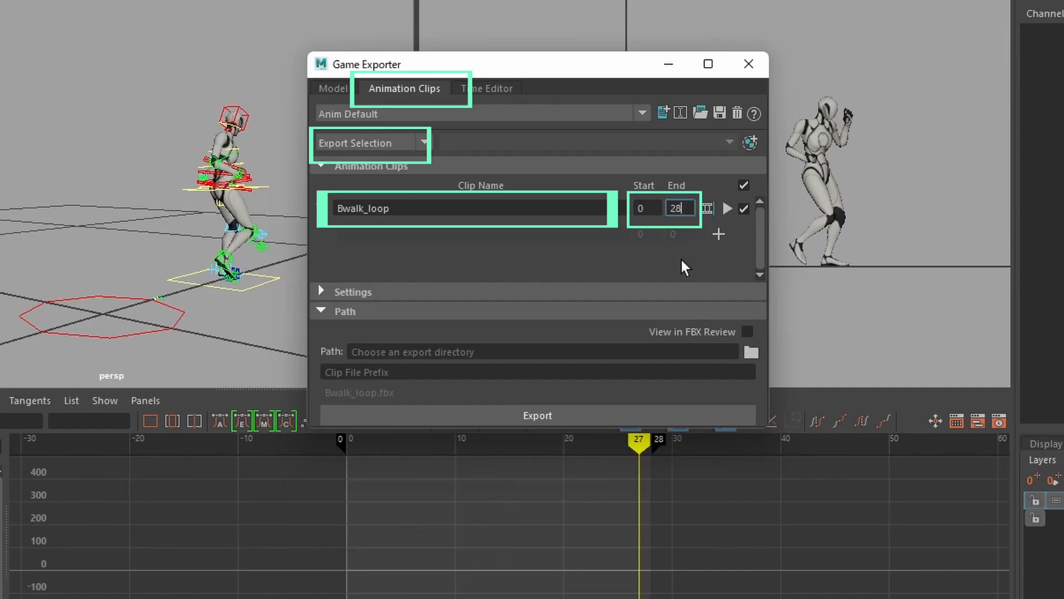
Expand the clip export settings and choose the ExportAnimation folder as the export path.
left_click(626, 291)
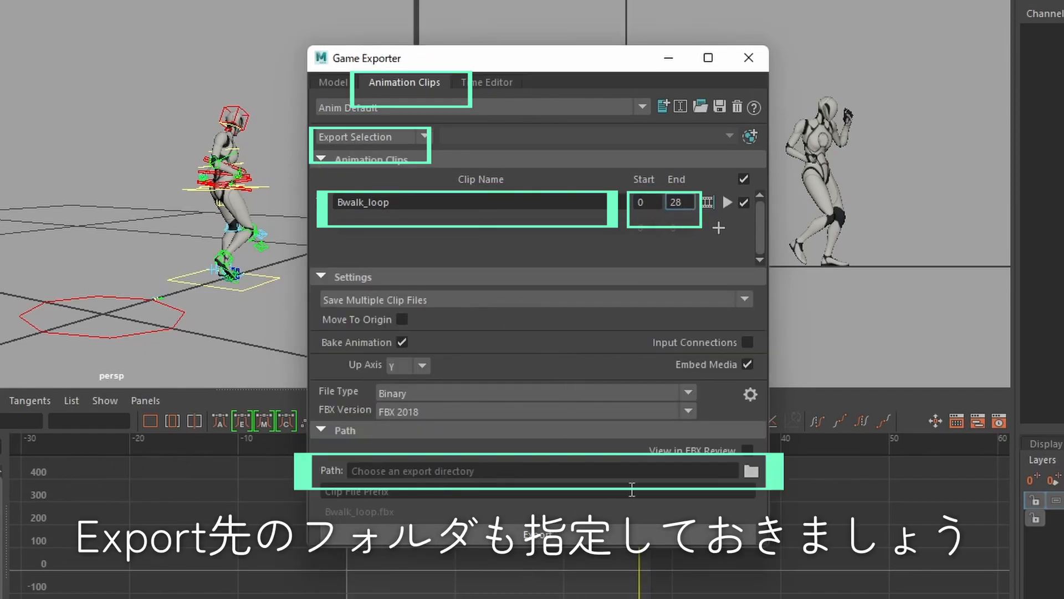
left_click(746, 472)
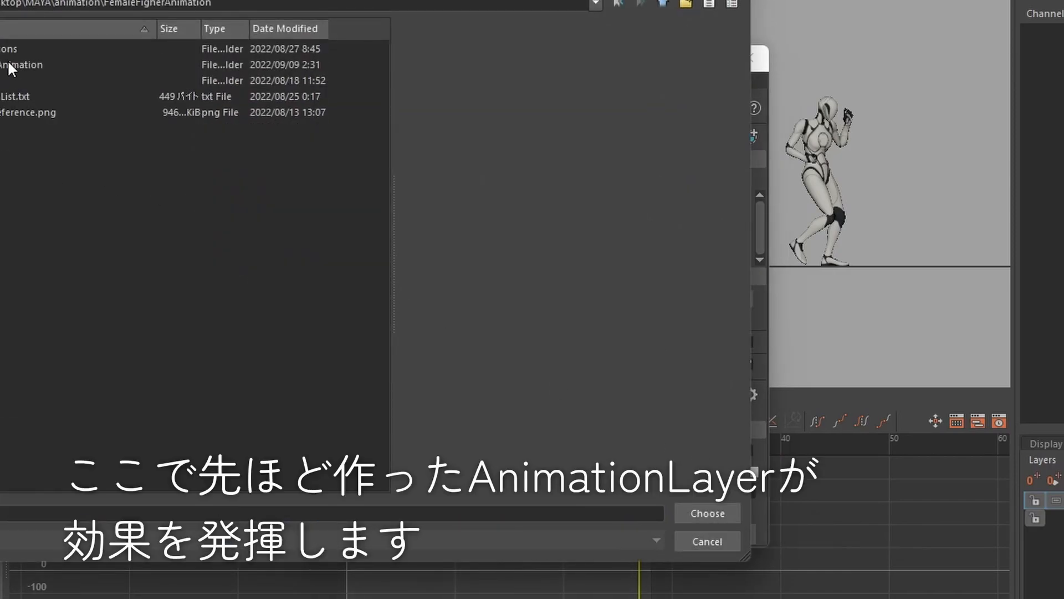
double_click(9, 66)
left_click(708, 514)
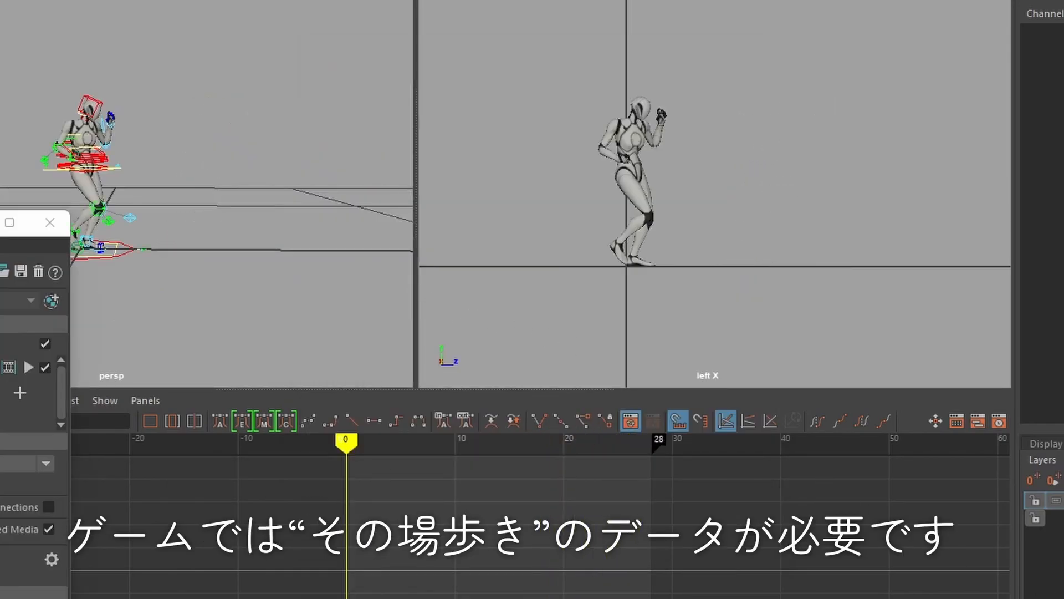
Play the animation and set the RootTransZ layer's weight to 0 for walking in place.
key("alt+v")
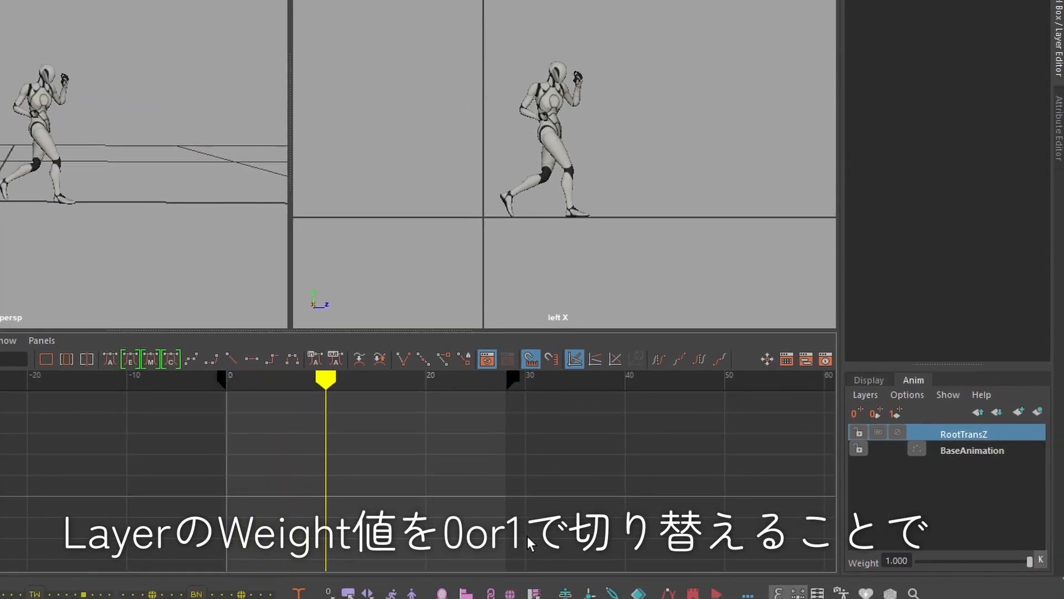
left_click_drag(1030, 562, 920, 563)
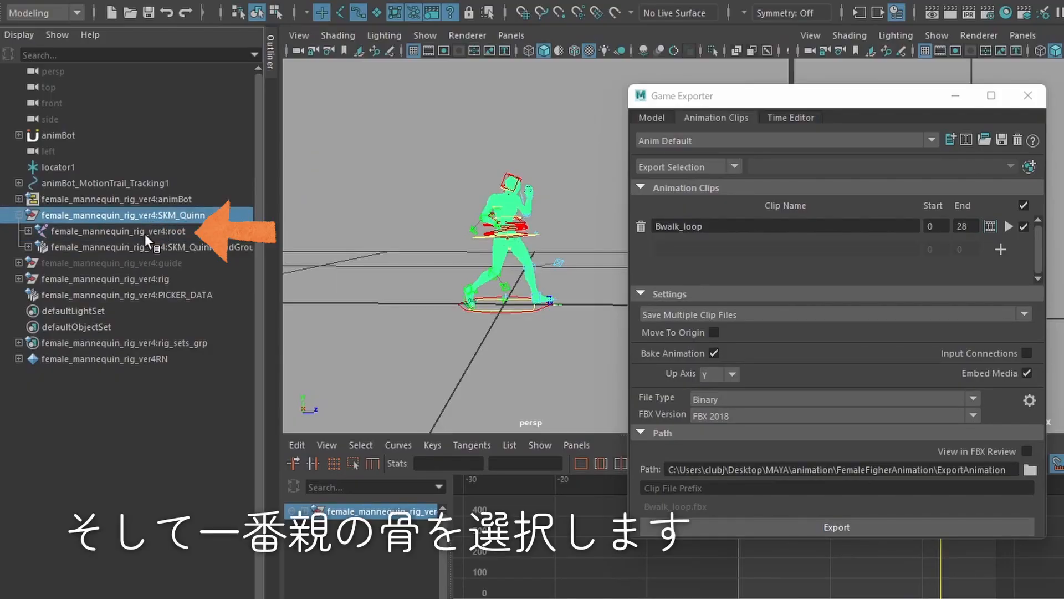
Select the root joint under SKM_Quinn and export the Bwalk_loop clip, replacing the existing FBX file.
left_click(145, 234)
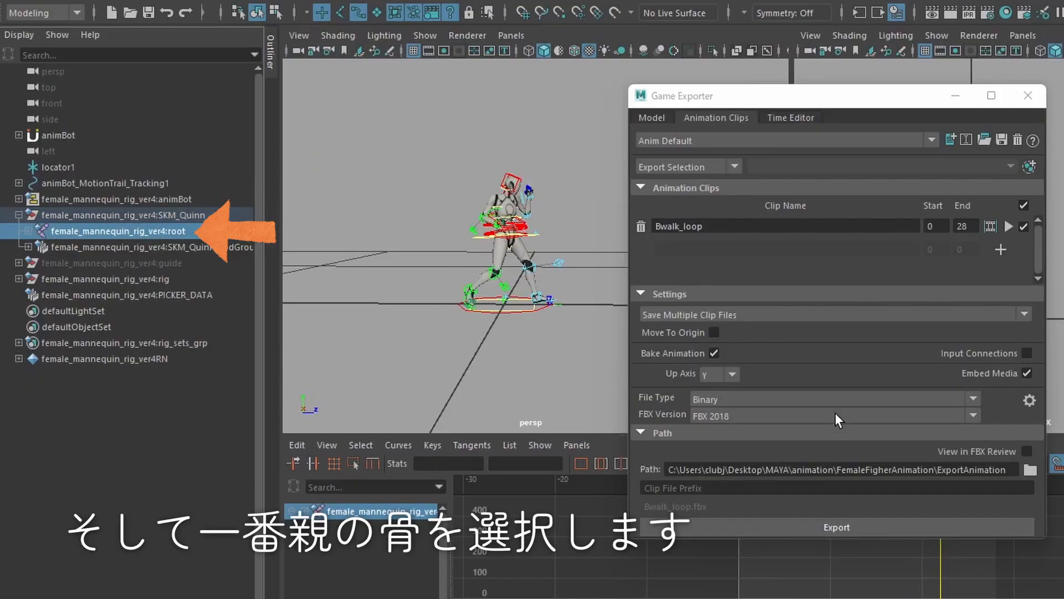
left_click(905, 524)
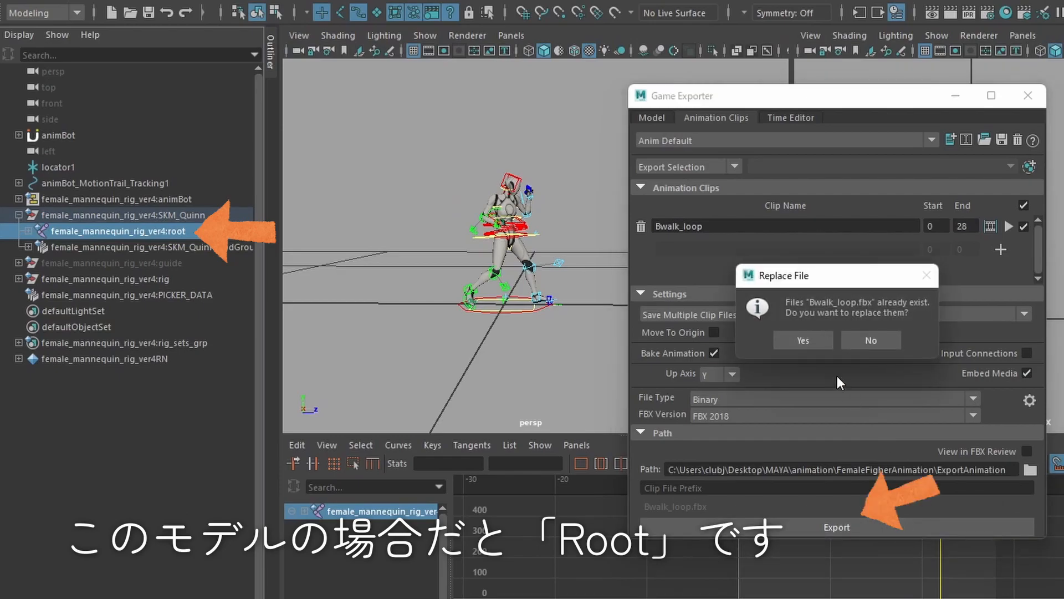
left_click(811, 341)
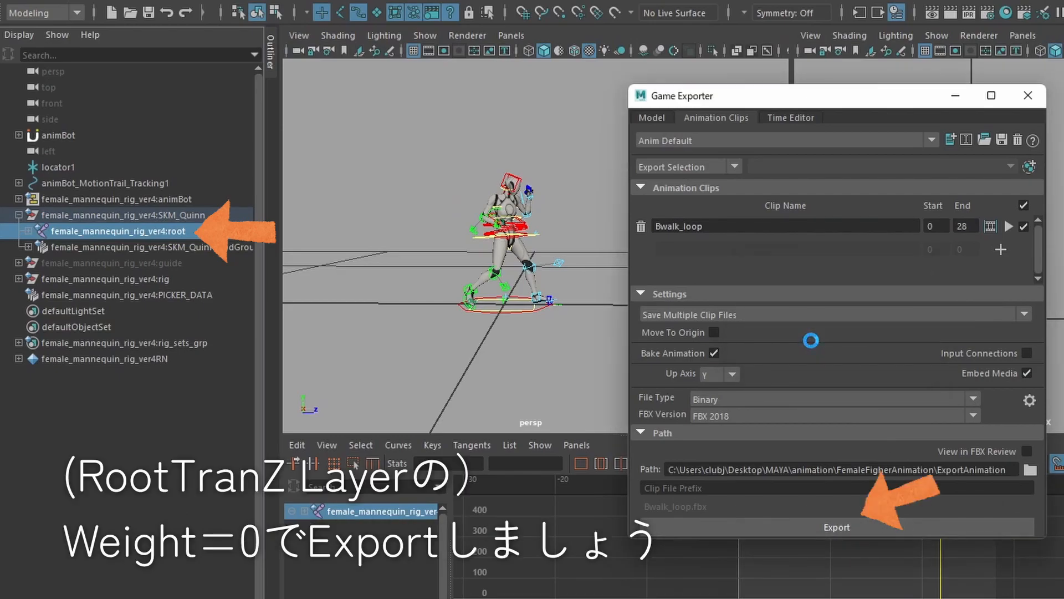
left_click(837, 340)
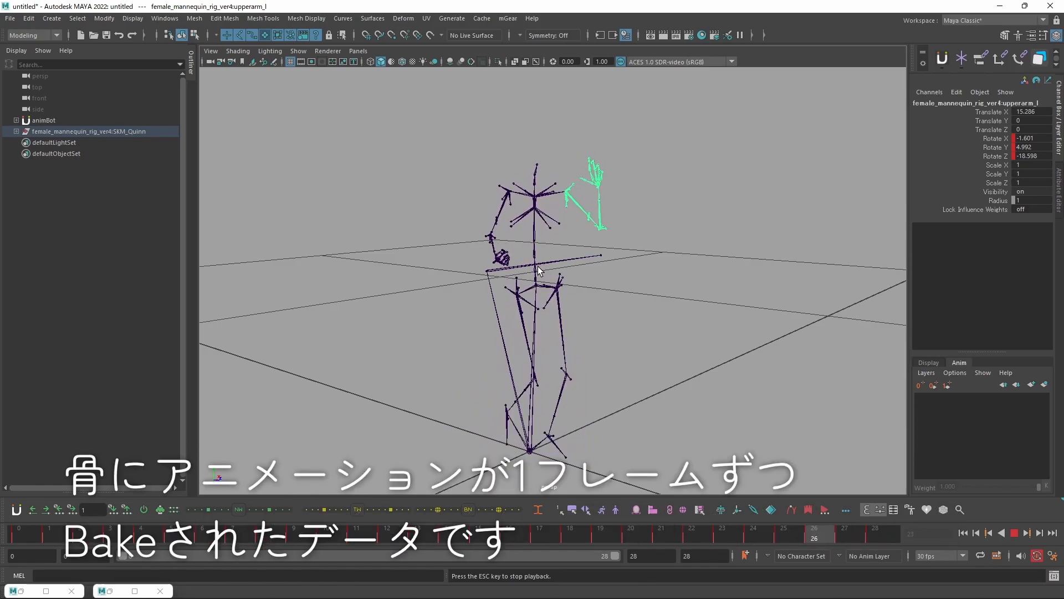
Play the baked skeleton animation and examine the joints' motion from different angles.
key("Escape")
key("alt+v")
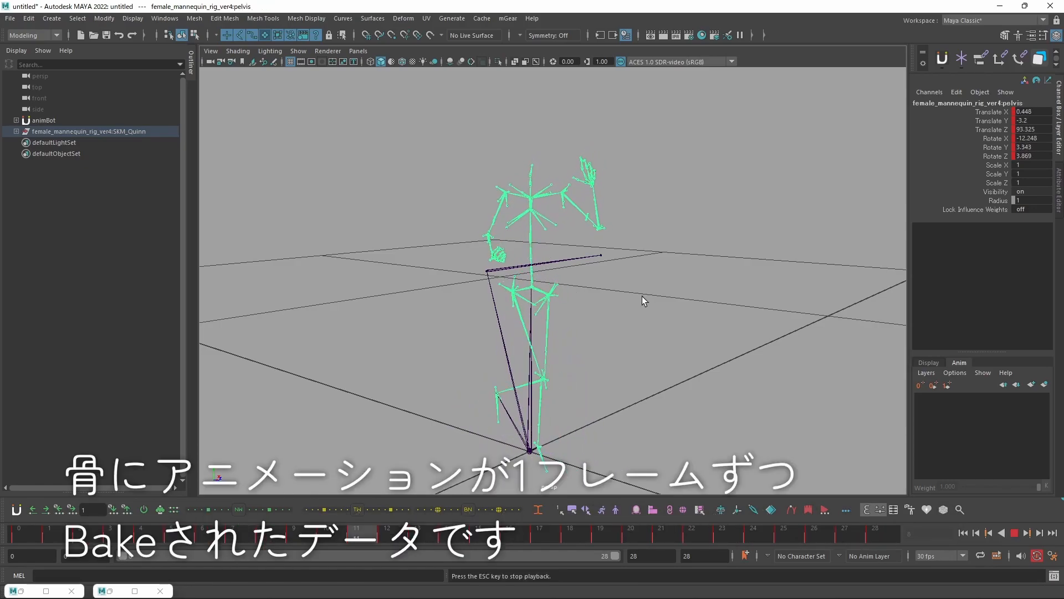
middle_click_drag(653, 319, 641, 293, "alt")
right_click_drag(641, 292, 653, 308, "alt")
left_click_drag(651, 308, 689, 300, "alt")
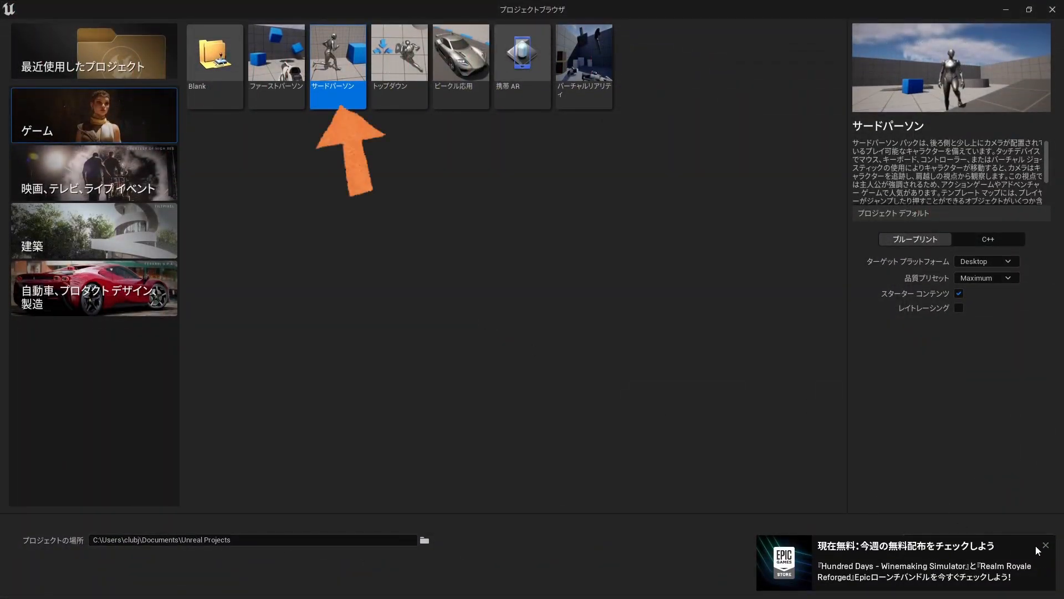
Create a project from the Third Person template and start playing its level in the editor.
left_click(1040, 548)
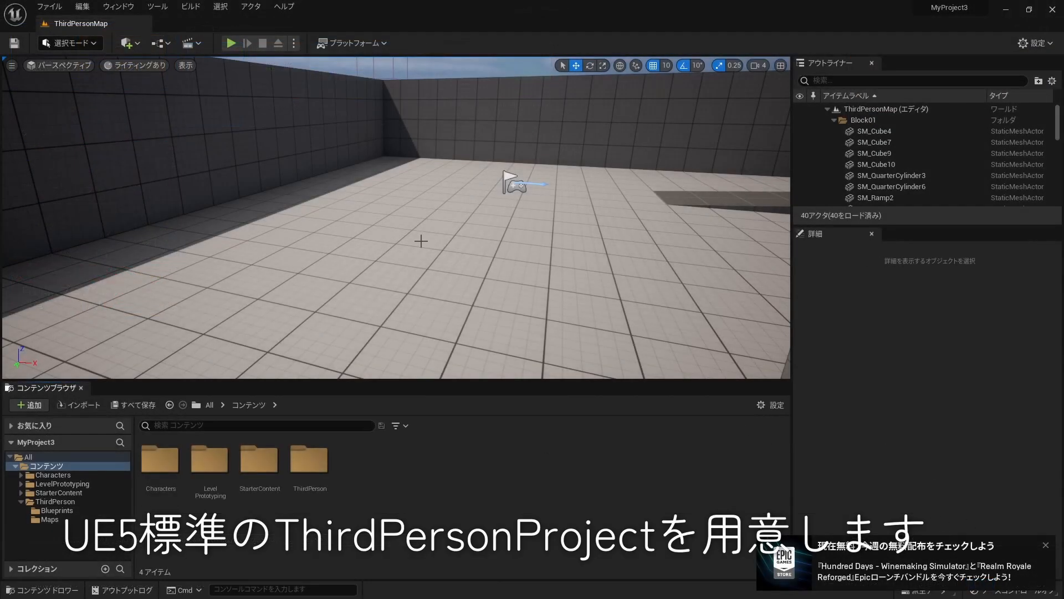
left_click(237, 43)
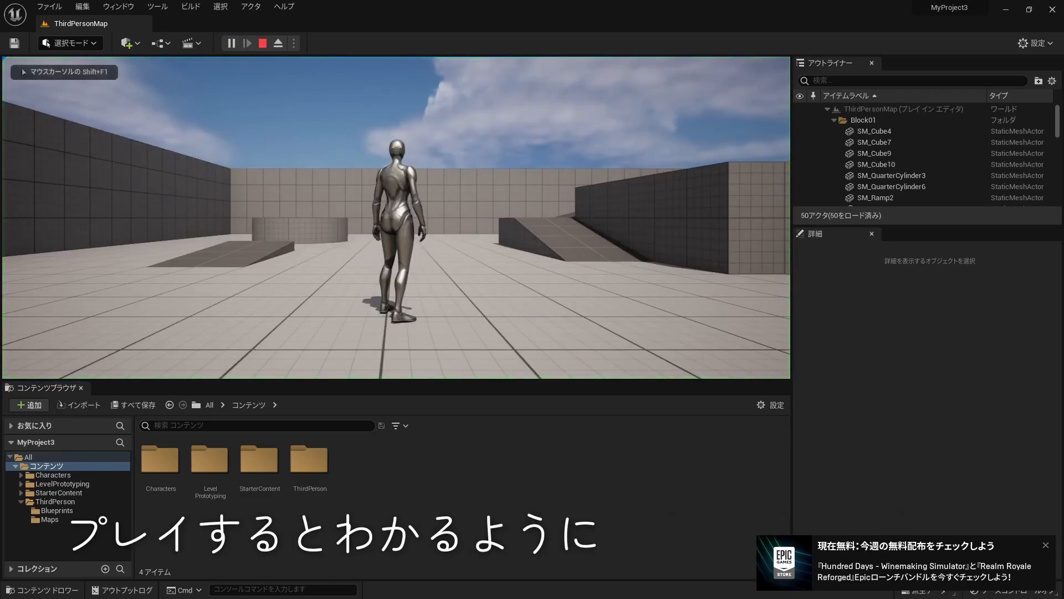
Run and jump the mannequin around the level to examine its default locomotion animations.
key("w")
key("space")
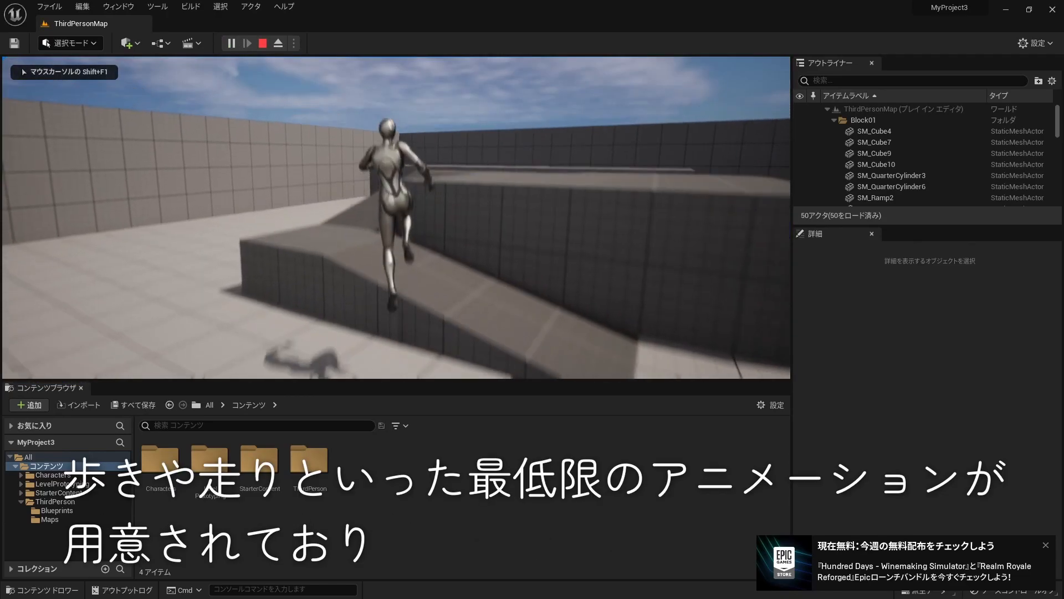
key("d")
key("s")
key("a")
key("space")
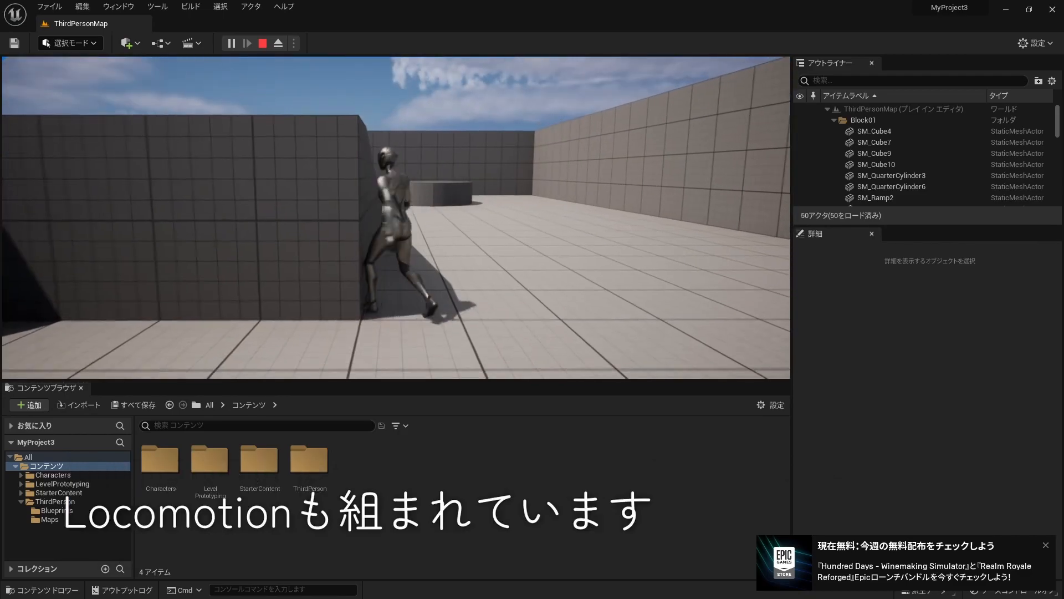
key("w")
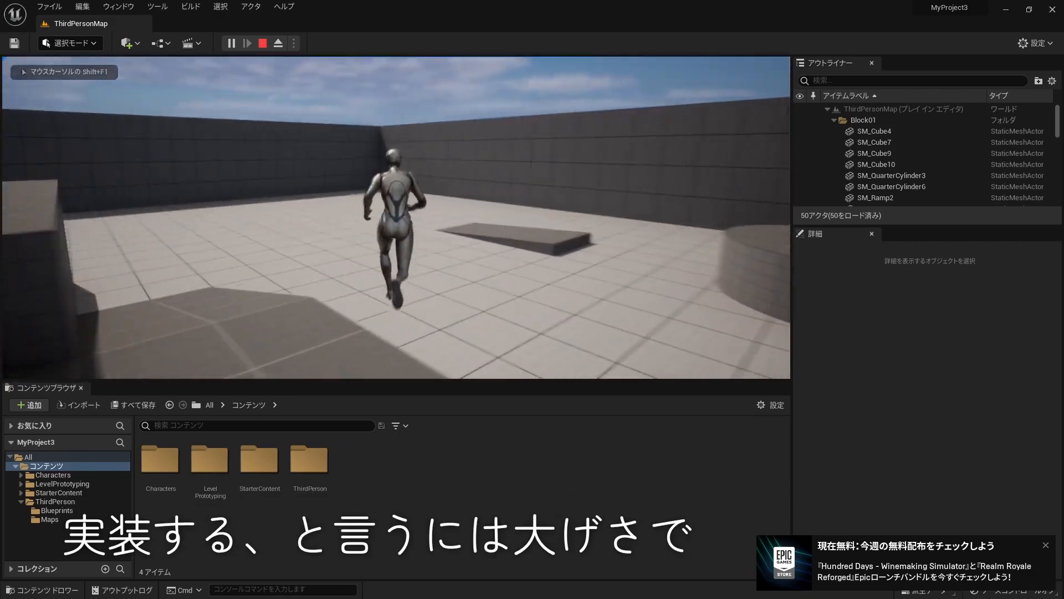
key("s")
key("a")
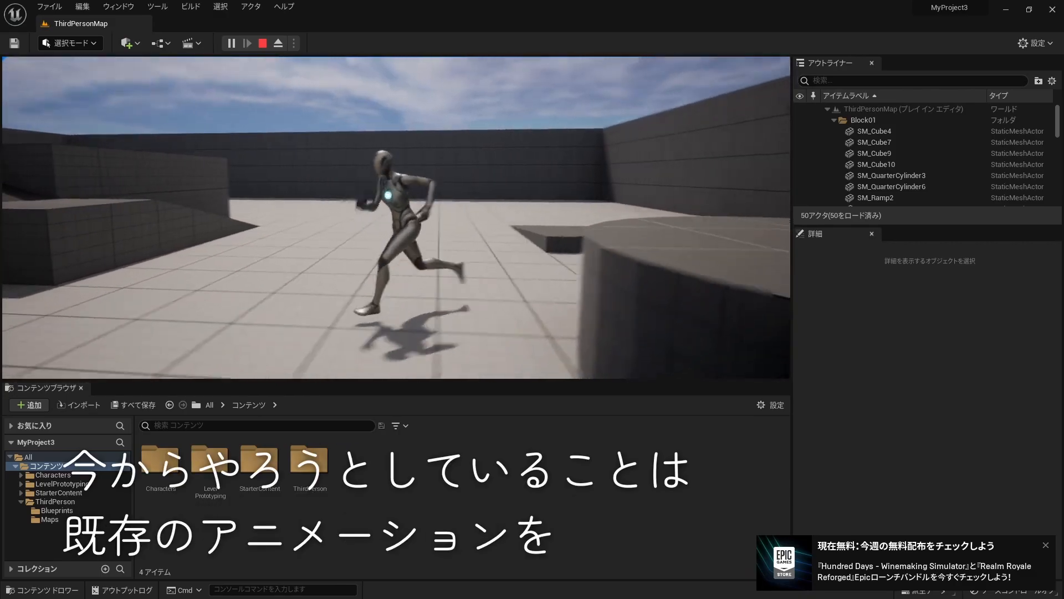
key("space")
key("a")
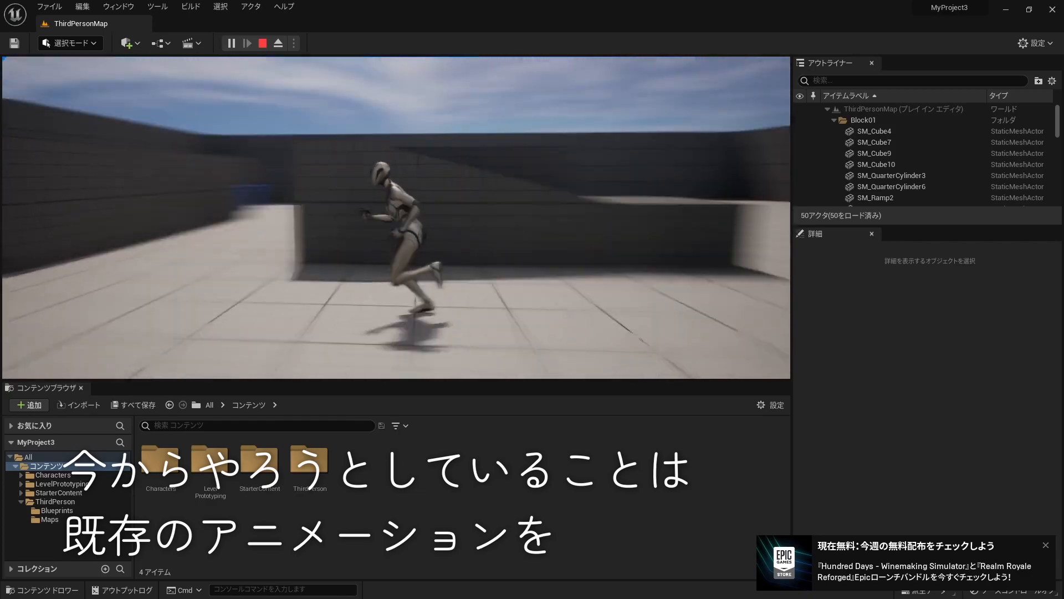
key("w")
key("space")
key("w")
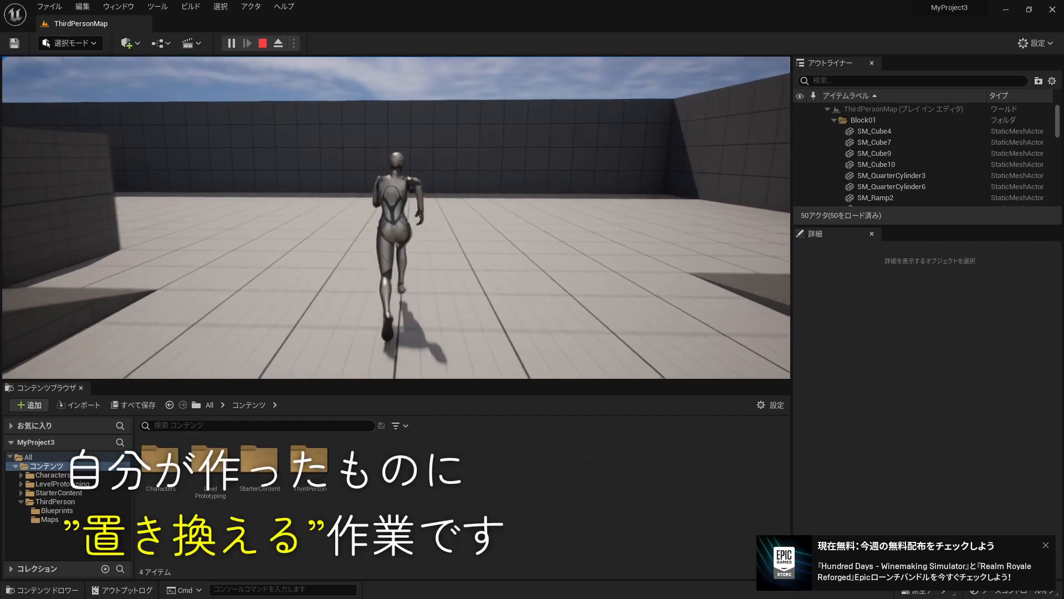
key("w")
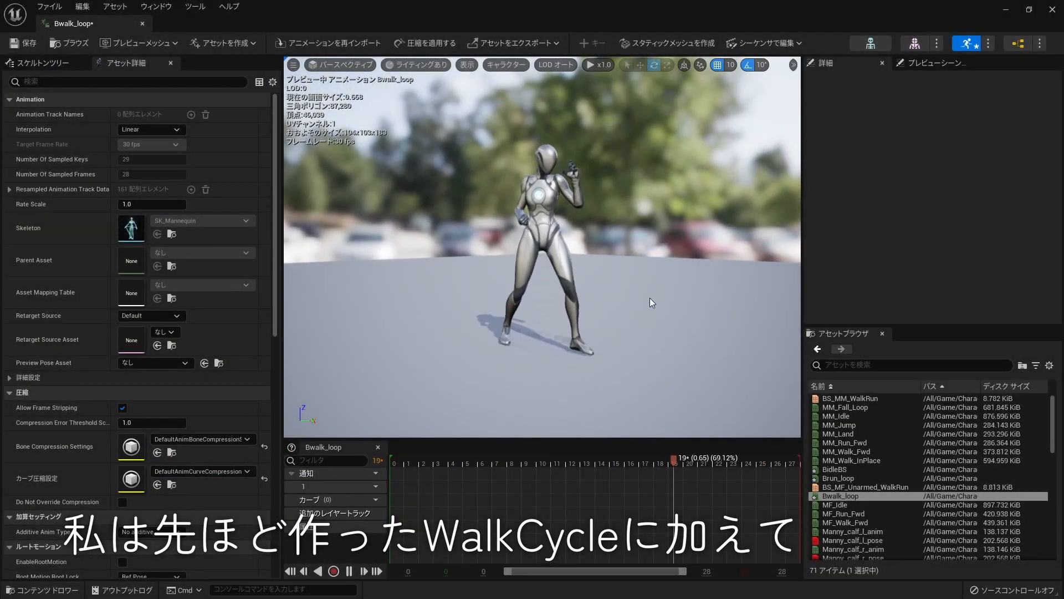
Preview the custom Brun_loop and BidleBS animations on the mannequin.
mouse_move(860, 478)
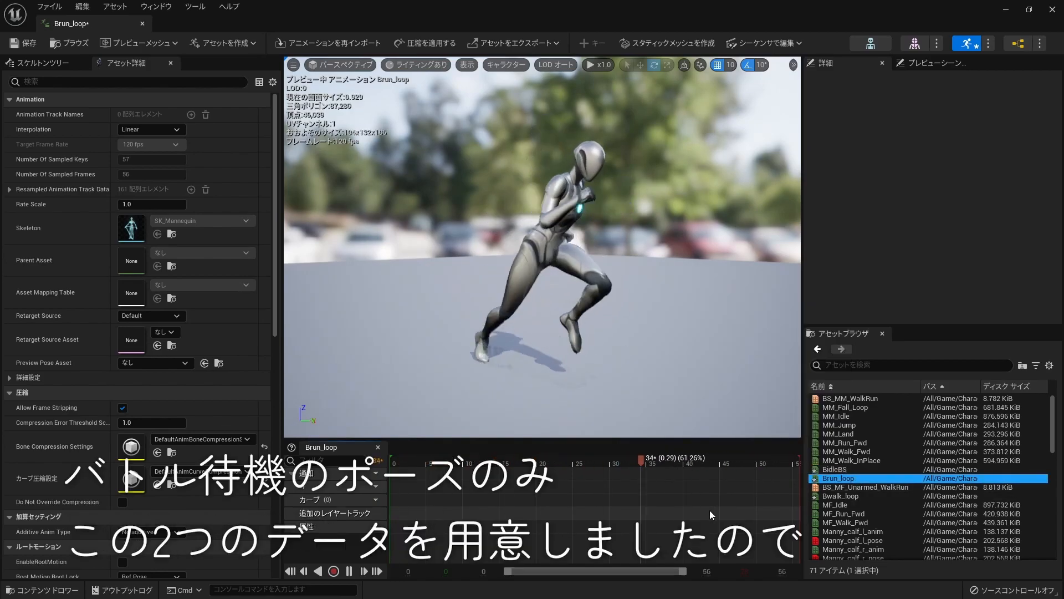
left_click(862, 470)
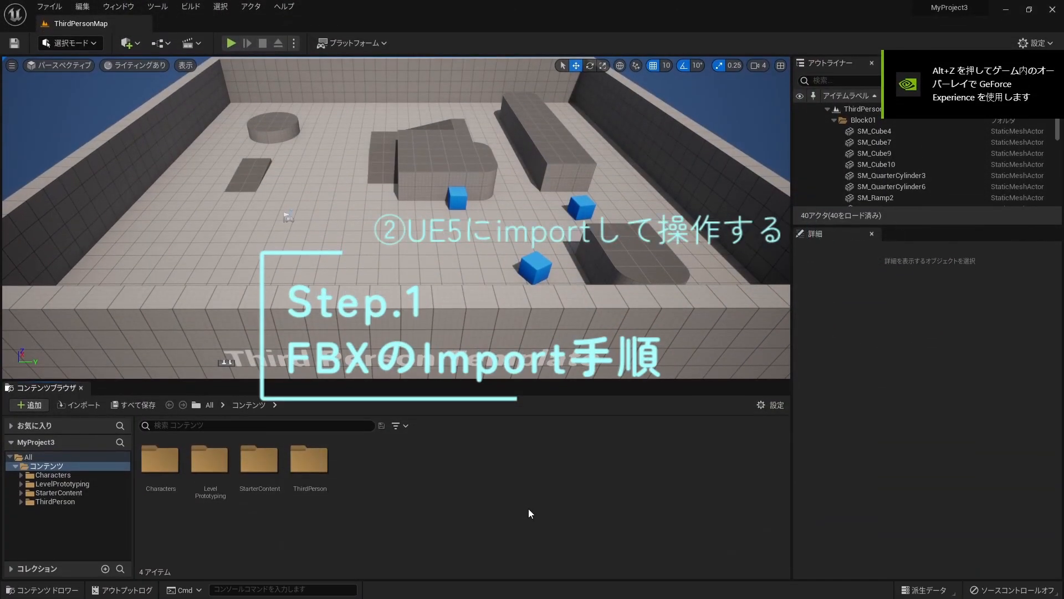
Open the Quinn animations folder under Characters > Mannequins > Animations in the project content.
double_click(310, 463)
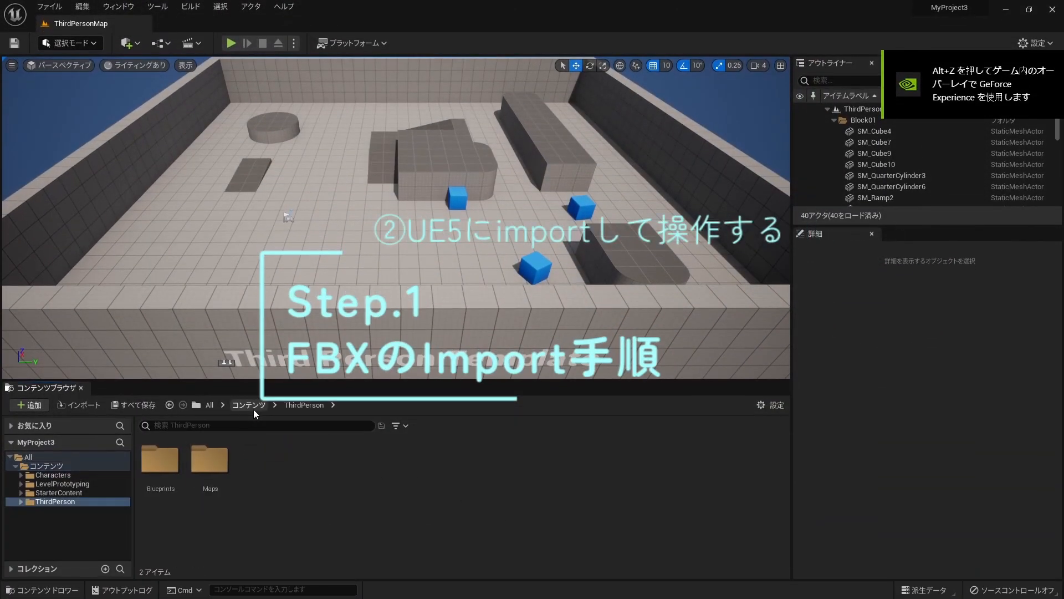
double_click(204, 465)
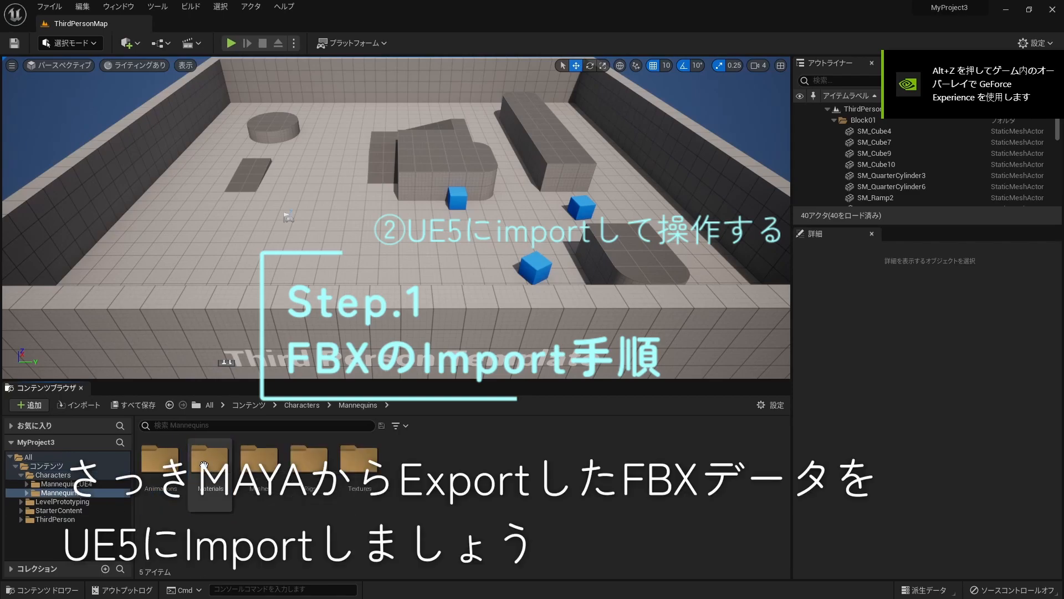
double_click(161, 463)
double_click(210, 463)
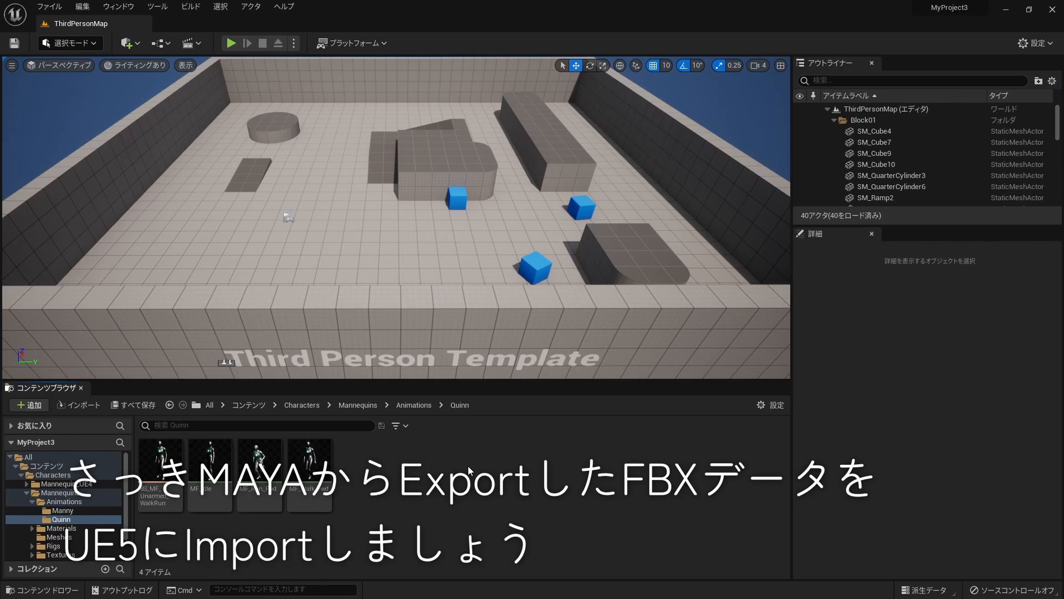
Choose the BidleBS, Brun_loop and Bwalk_loop FBX files from the ExportAnimation folder for import into the Quinn folder.
left_click(78, 405)
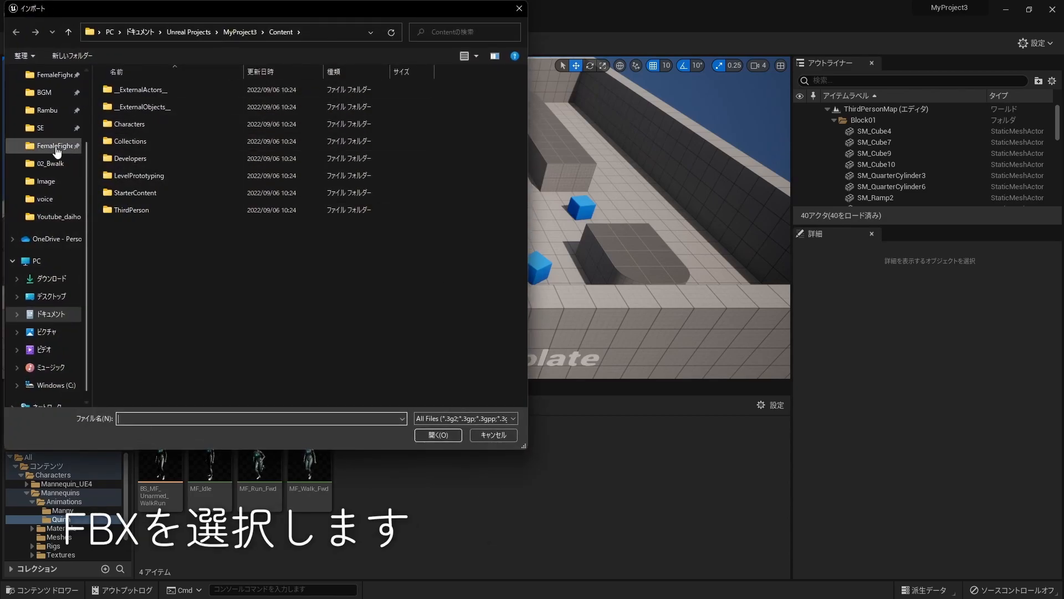
double_click(128, 107)
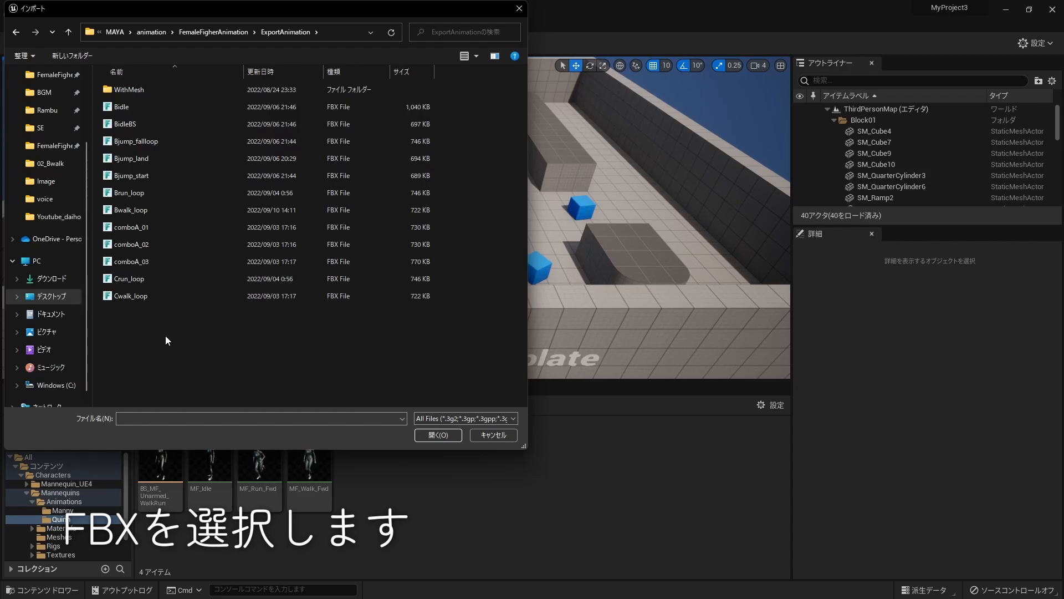
left_click(125, 124)
left_click(129, 192, "ctrl")
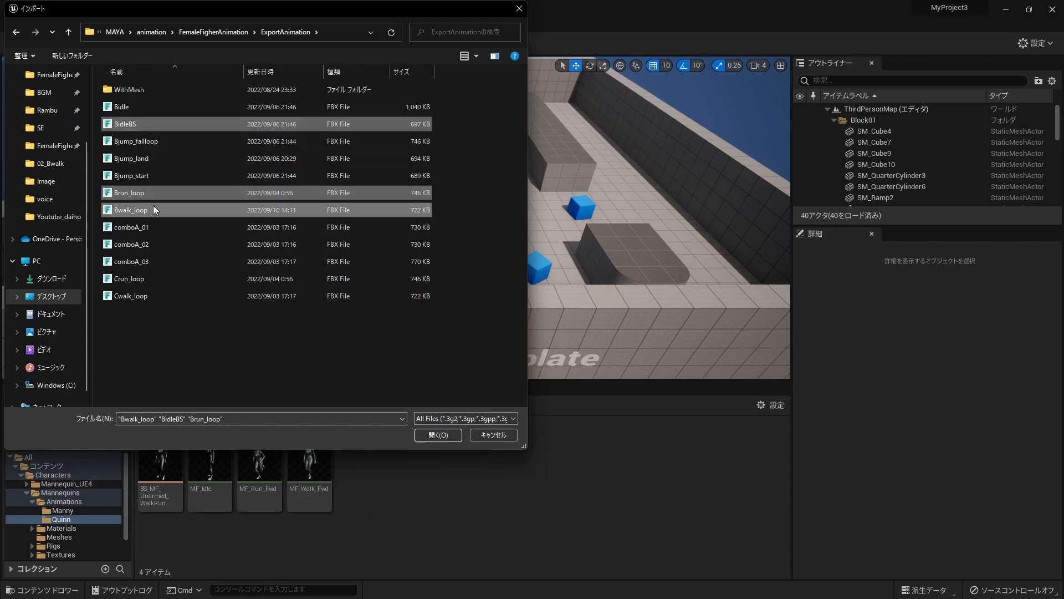
left_click(427, 433)
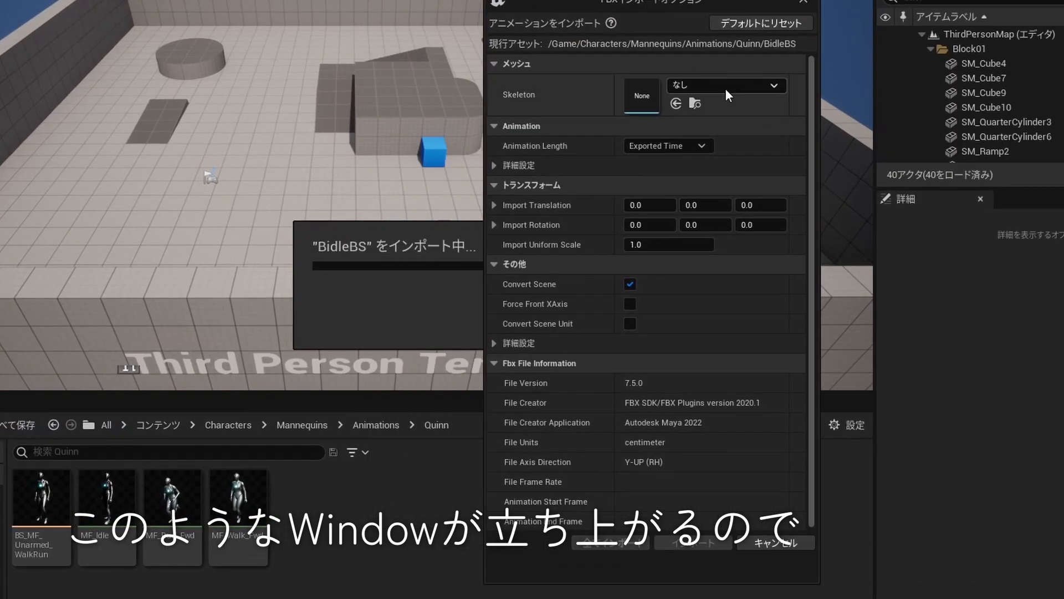
Assign the SK_Mannequin skeleton in the FBX import options and import all the chosen files with the same settings.
left_click(611, 126)
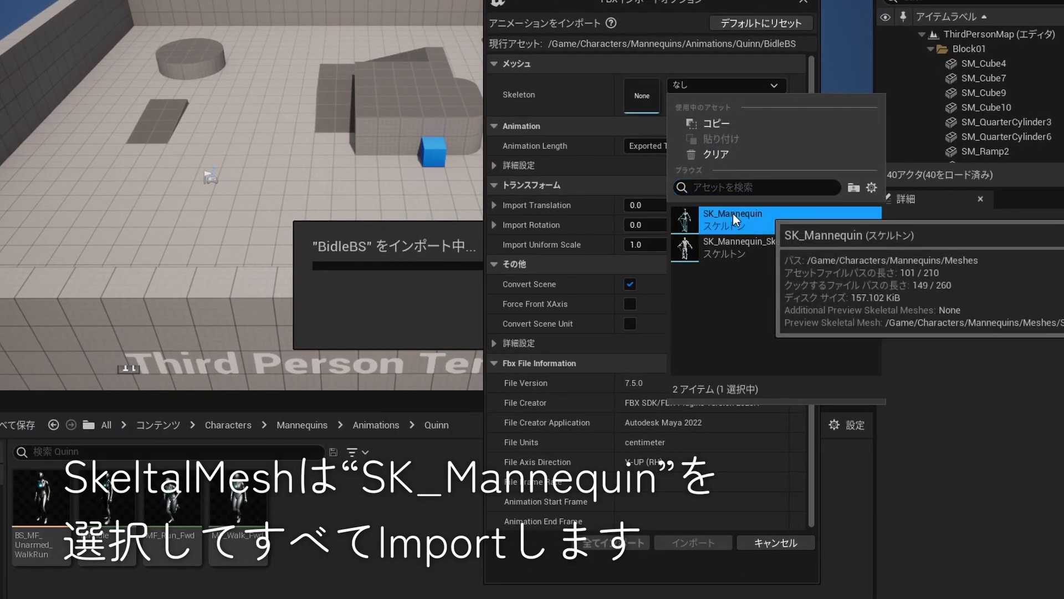
left_click(733, 214)
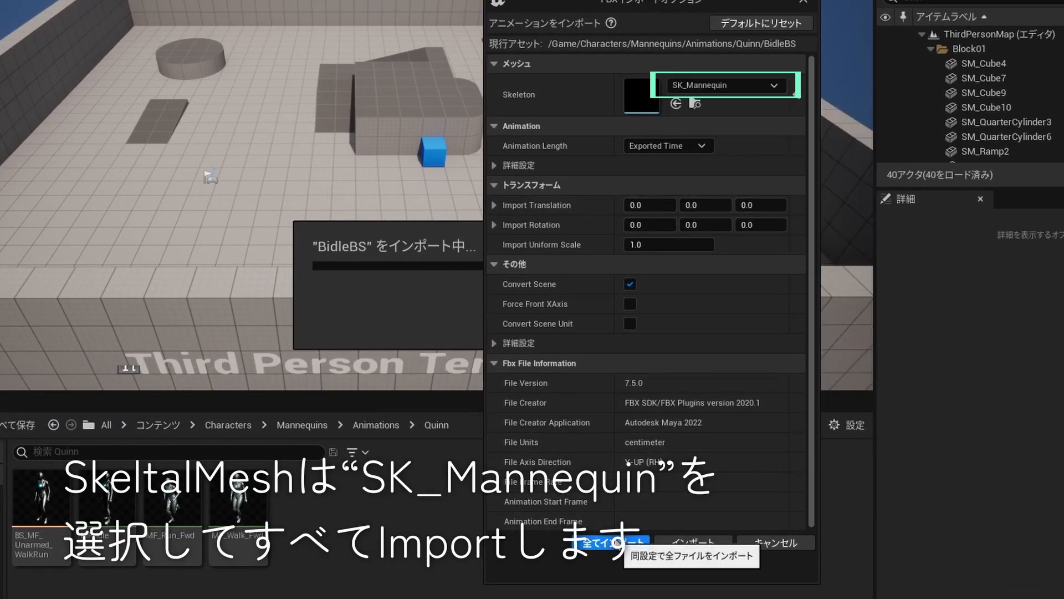
left_click(628, 544)
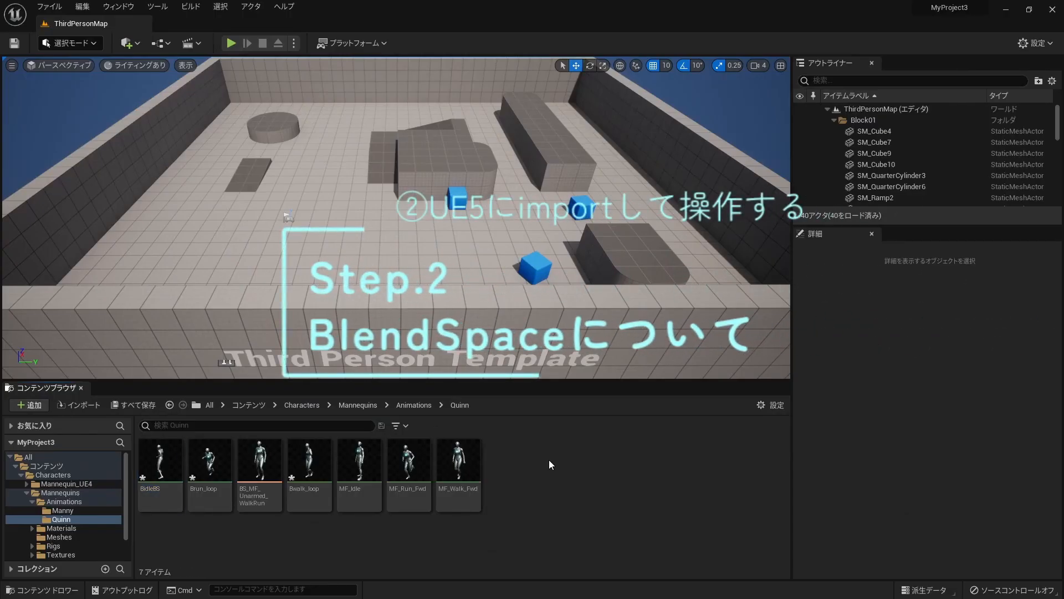
Open the BS_MF_Unarmed_WalkRun blend space from the Quinn folder.
left_click(261, 505)
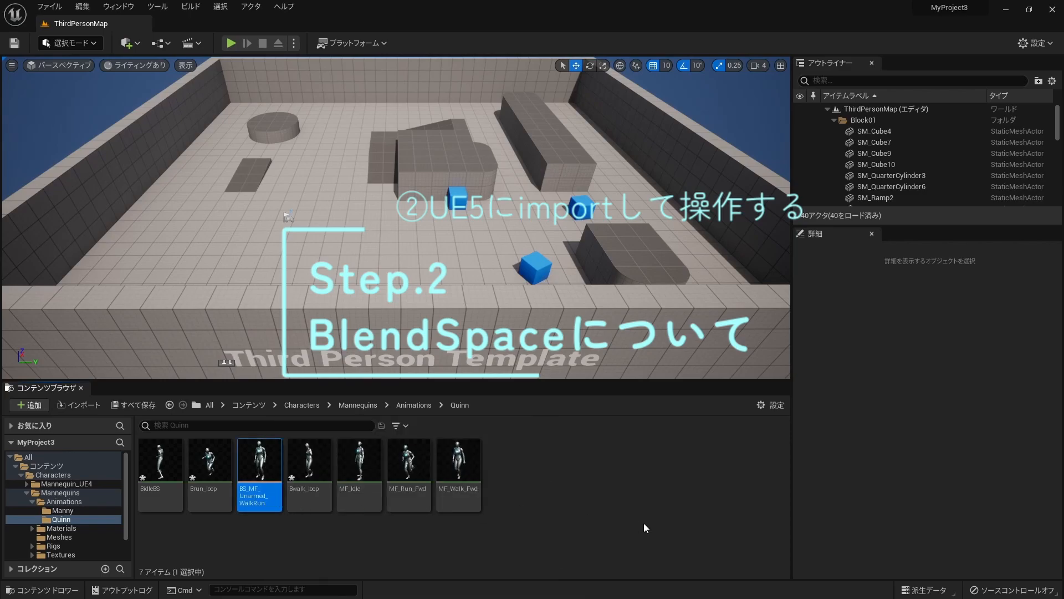
mouse_move(263, 505)
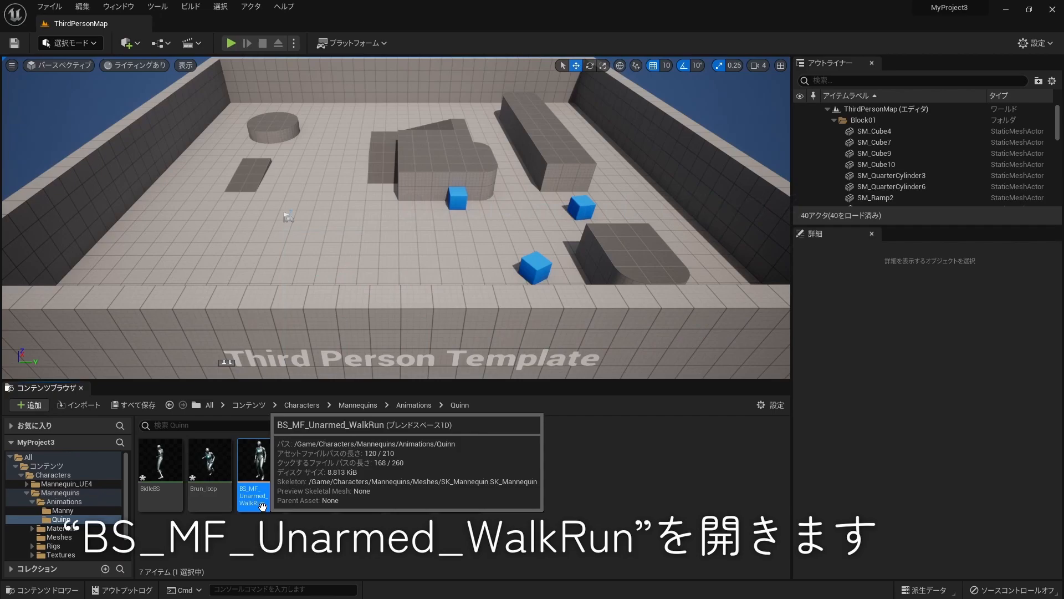
double_click(262, 506)
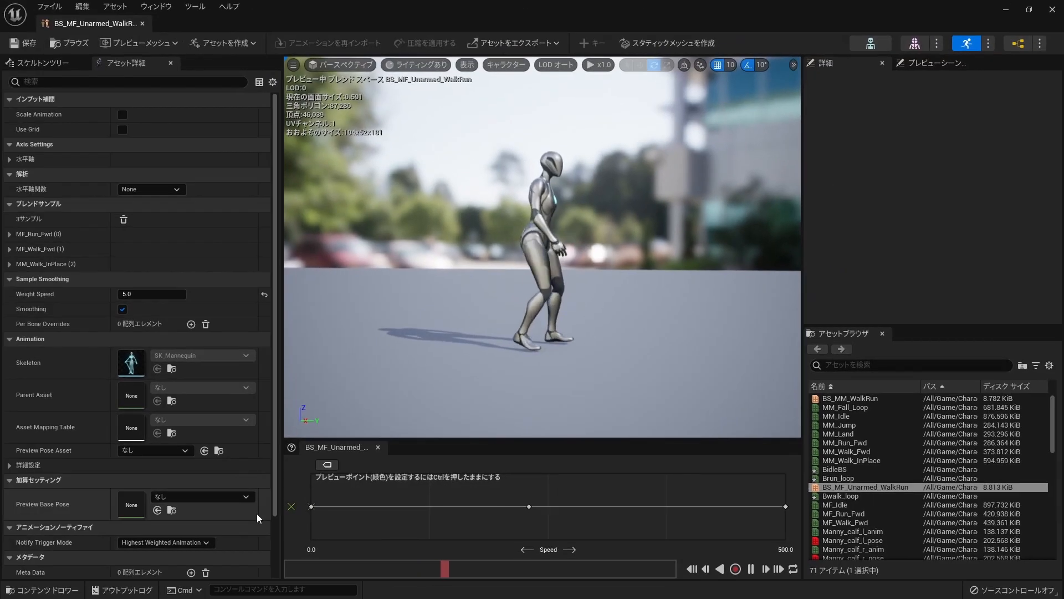
Expand the three blend samples and replace the MM_Walk_InPlace animation at speed 0 with BidleBS.
scroll(172, 393, "down", 2)
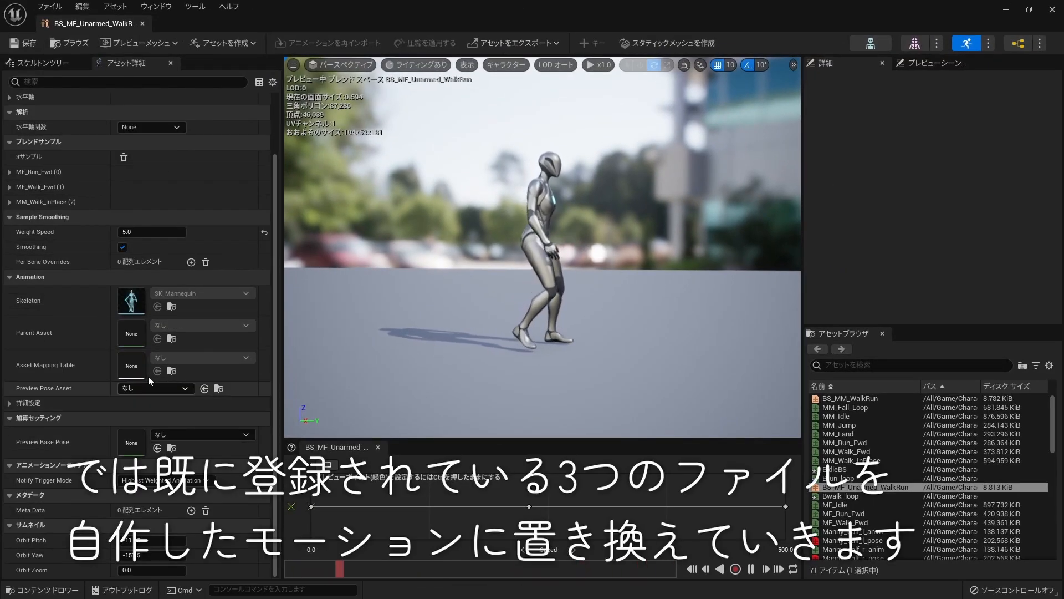
left_click(10, 172)
left_click(10, 198)
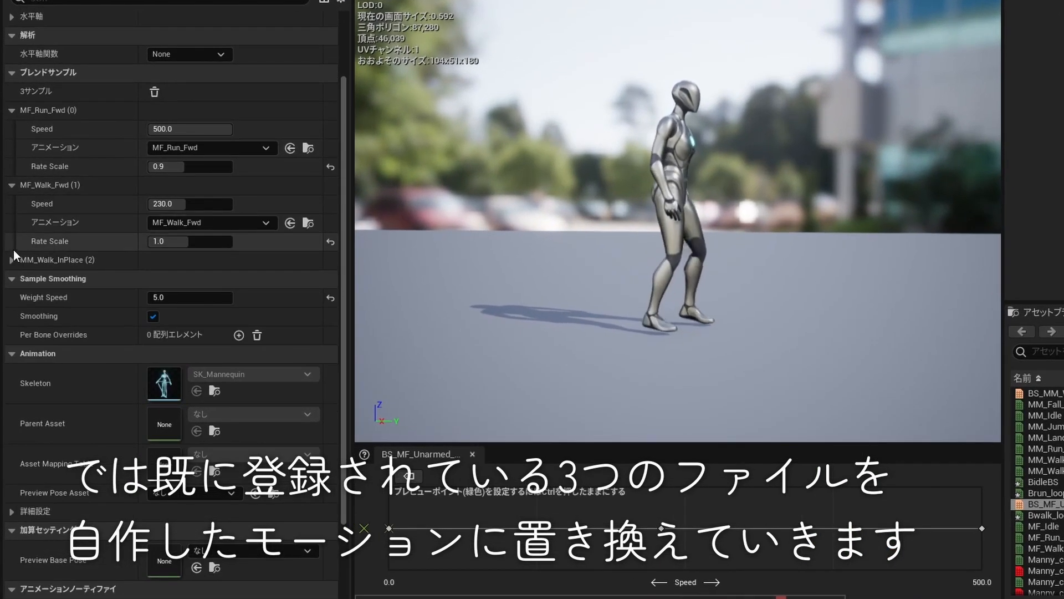
left_click(11, 269)
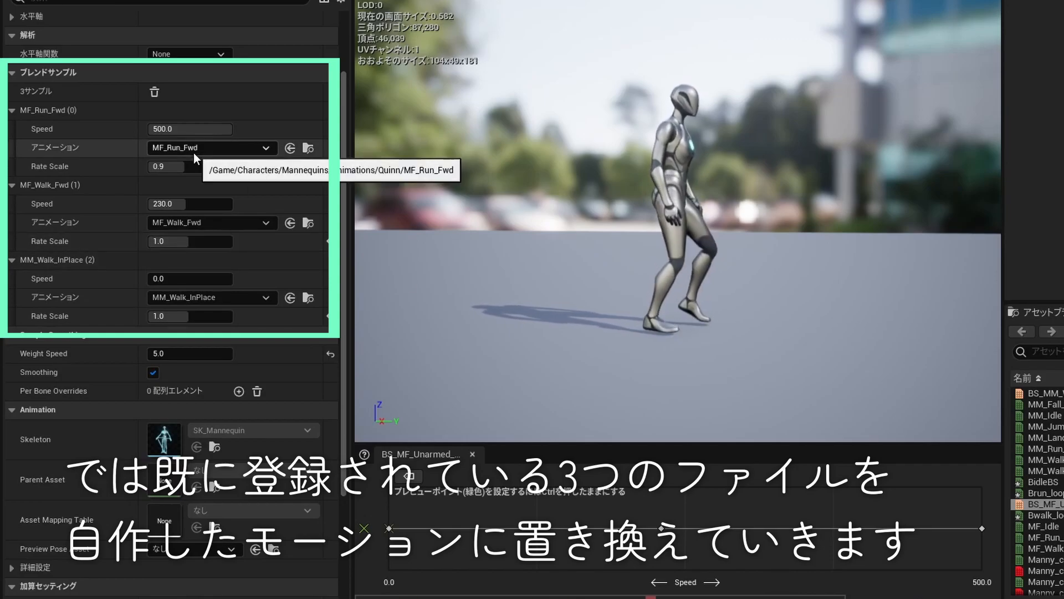
left_click(238, 298)
type("idle")
left_click(189, 441)
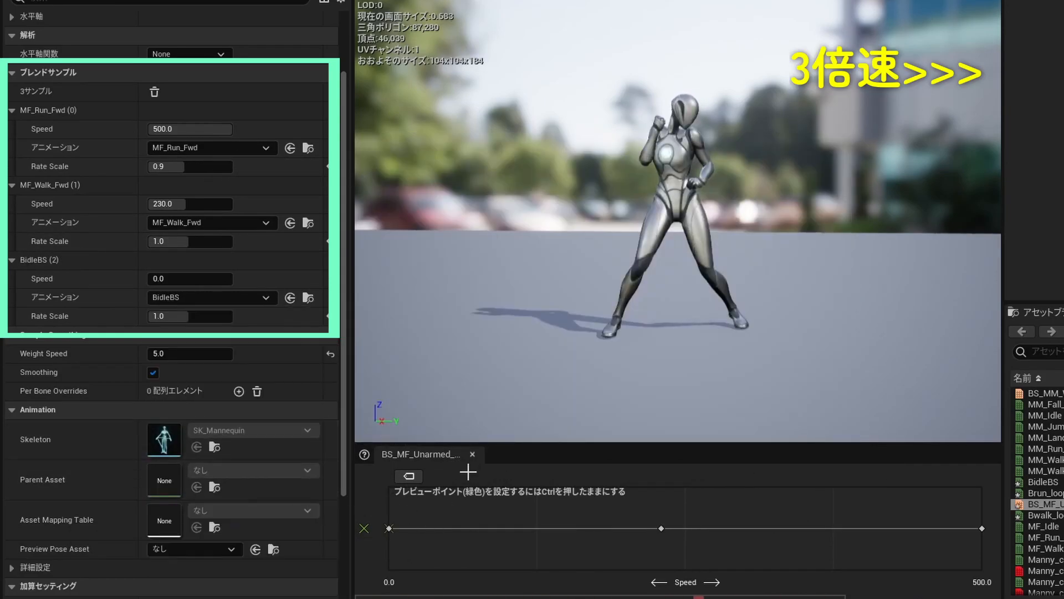
Replace the MF_Walk_Fwd sample's animation with Bwalk_loop and the MF_Run_Fwd sample's animation with Brun_loop.
left_click(200, 223)
type("walk")
left_click(222, 366)
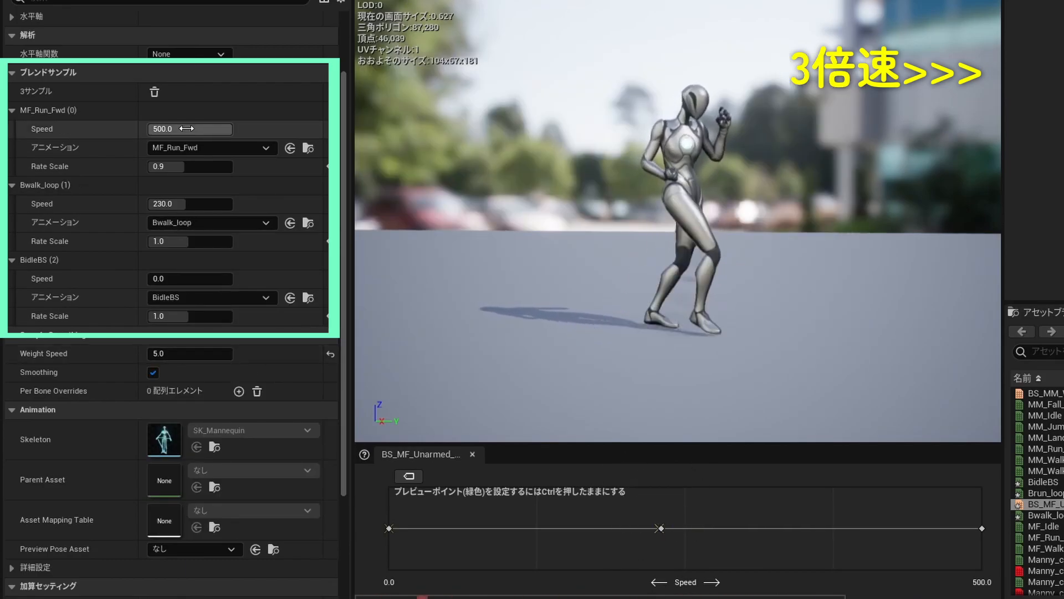
left_click(221, 148)
type("run")
left_click(225, 286)
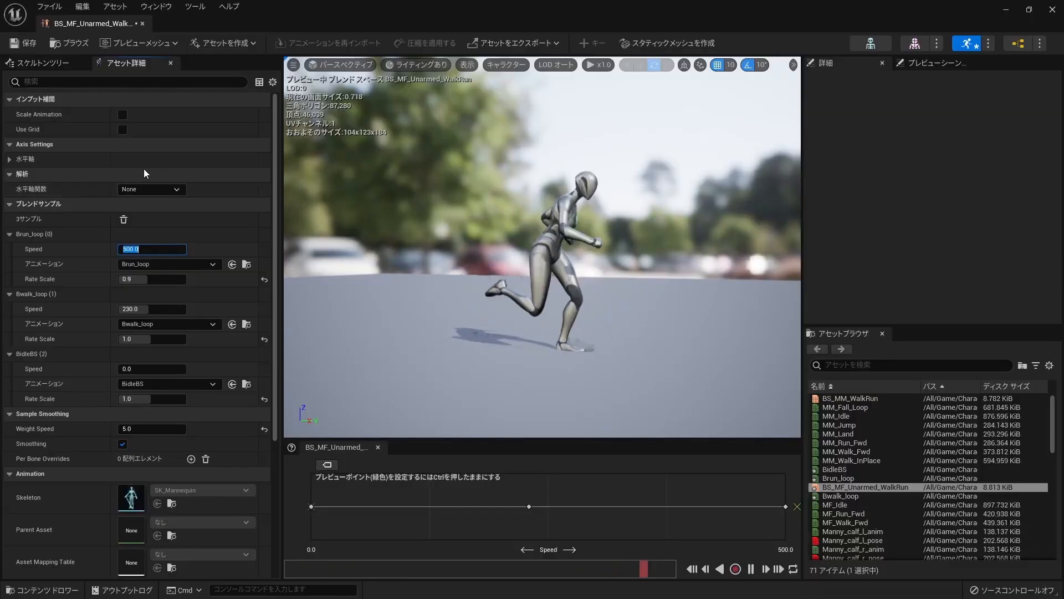
Set the Maximum Axis Value of the blend space's horizontal Speed axis to 840.
left_click(17, 159)
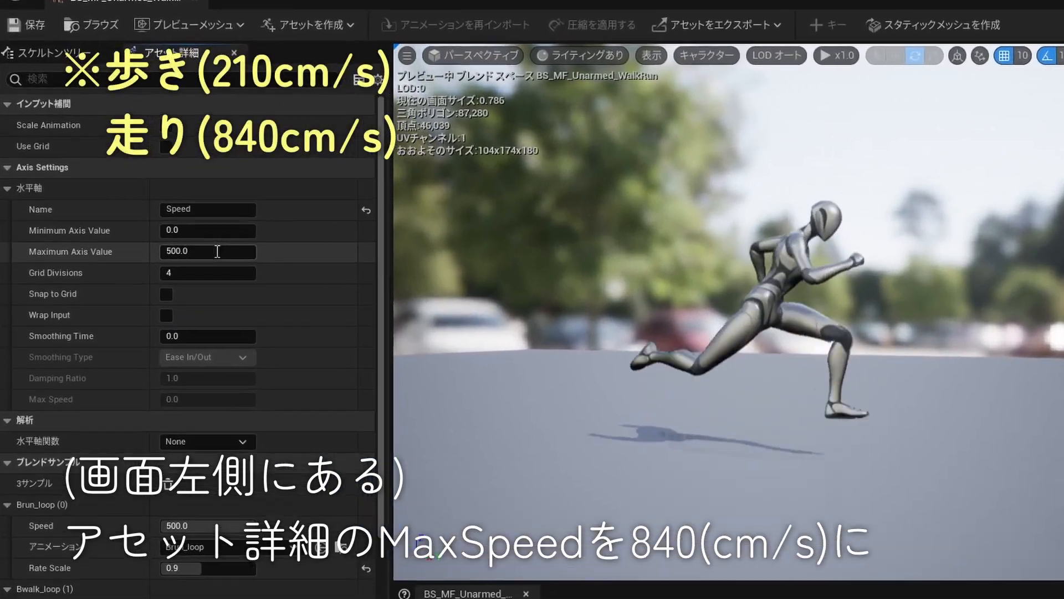
left_click(218, 252)
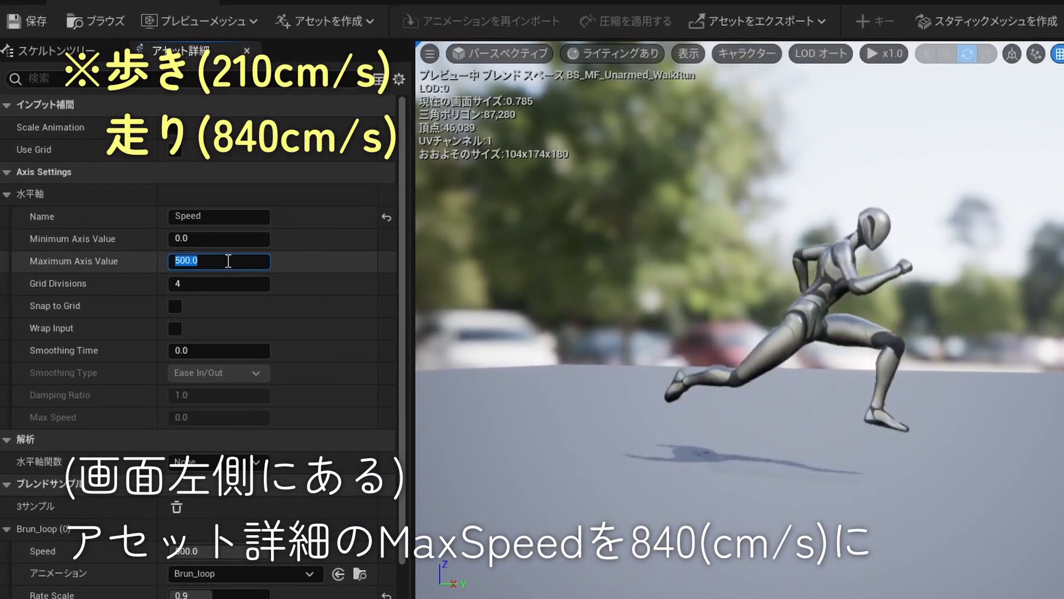
type("840")
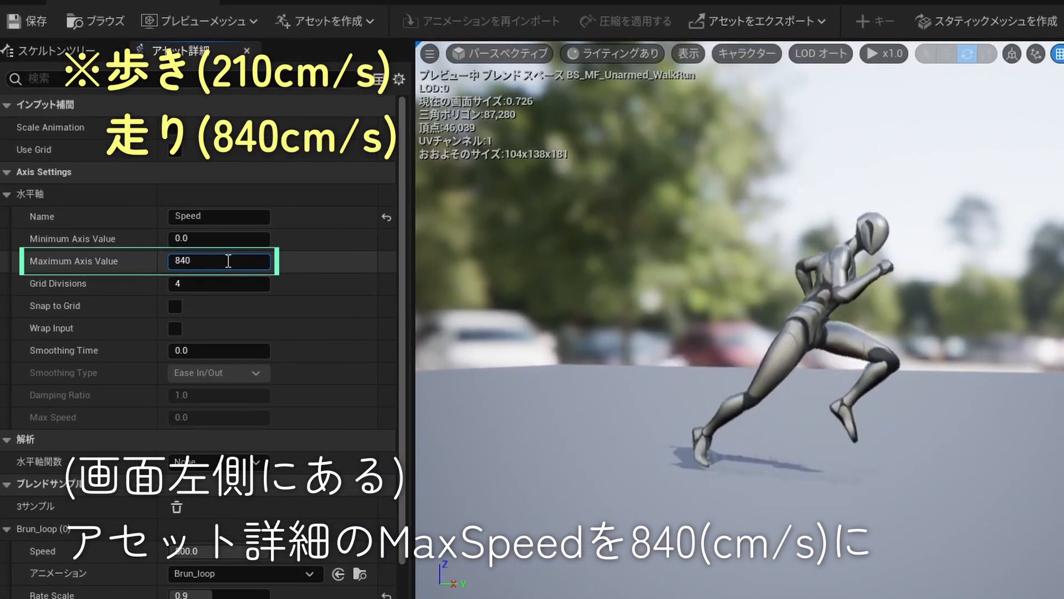
key("Return")
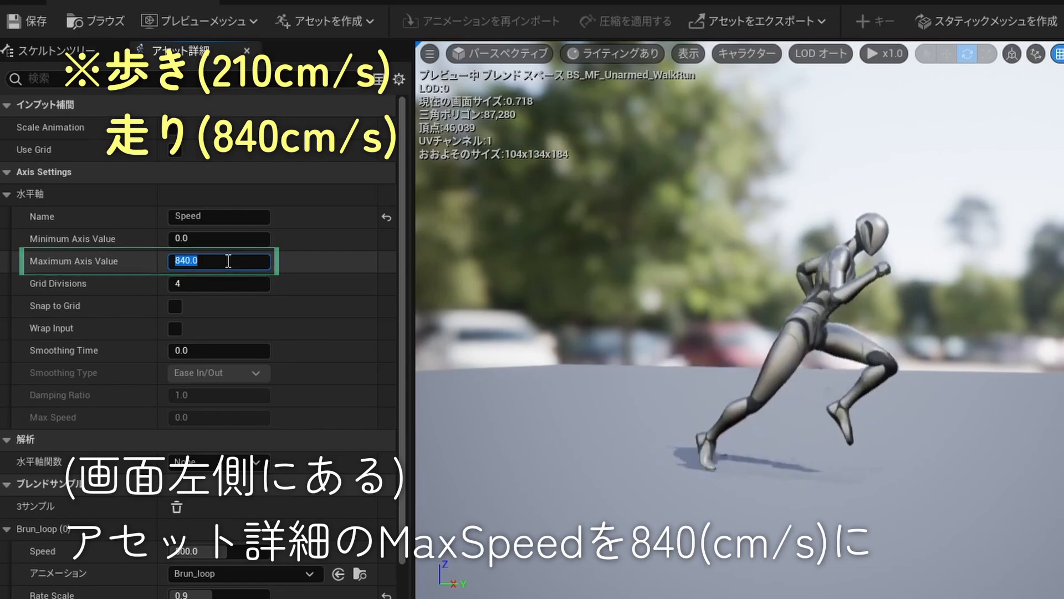
Set the blend sample speeds to 840 for Brun_loop and 210 for Bwalk_loop.
scroll(222, 435, "down", 3)
left_click(240, 498)
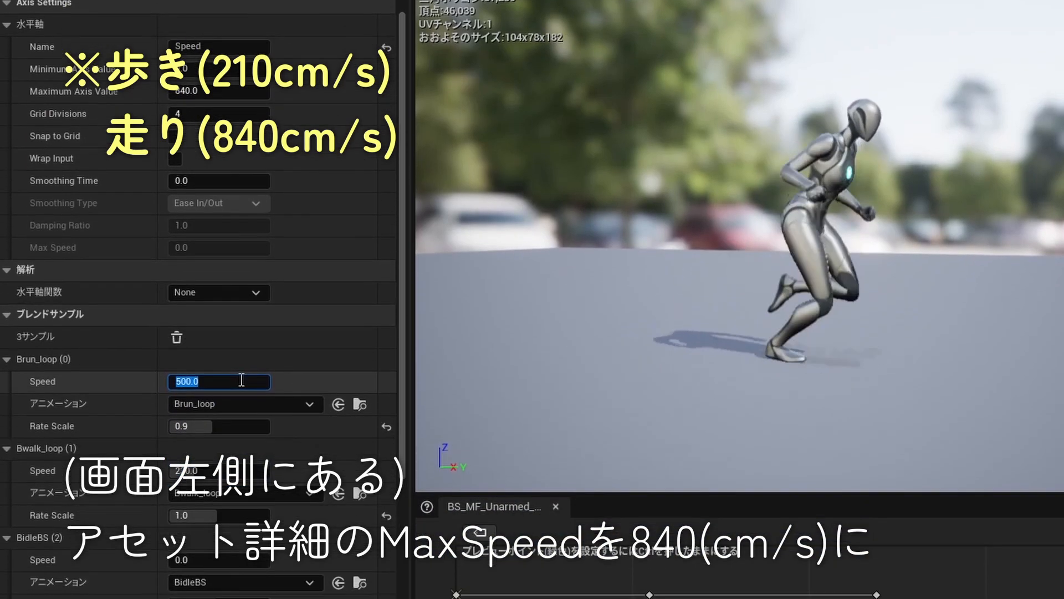
type("840")
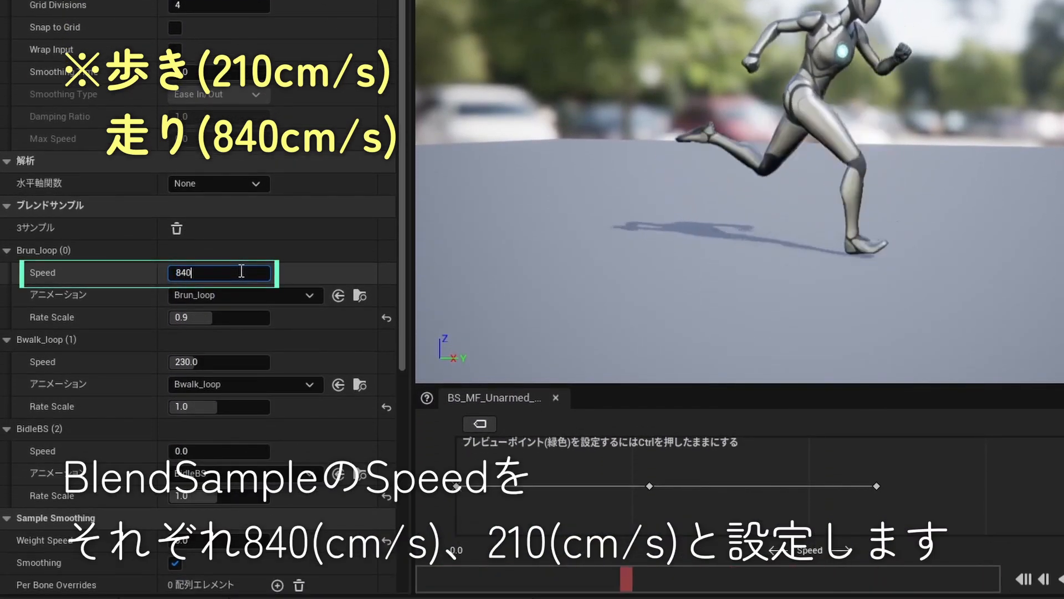
key("Return")
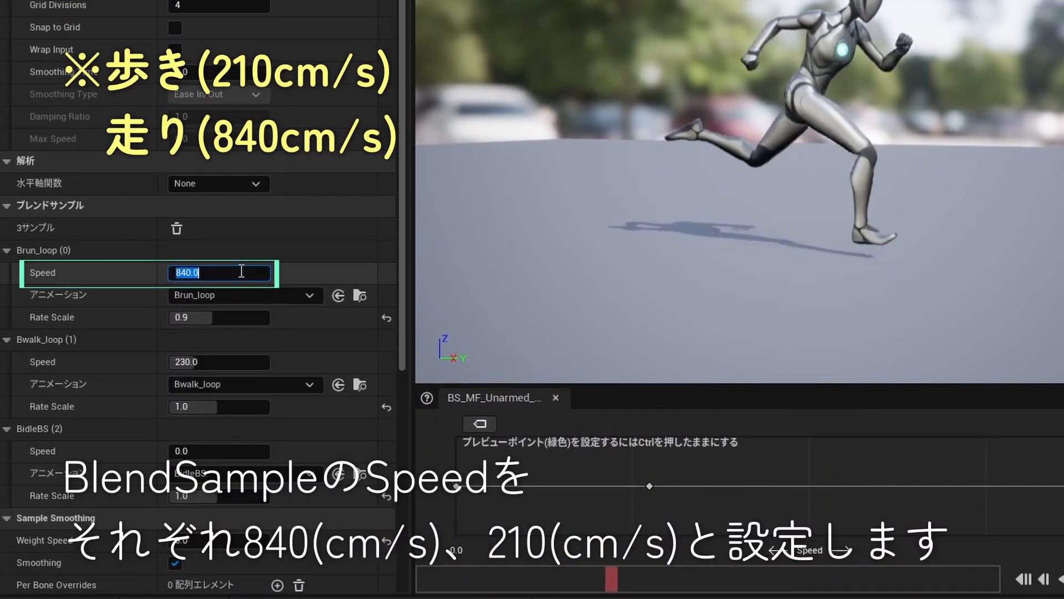
scroll(238, 266, "down", 5)
left_click(228, 257)
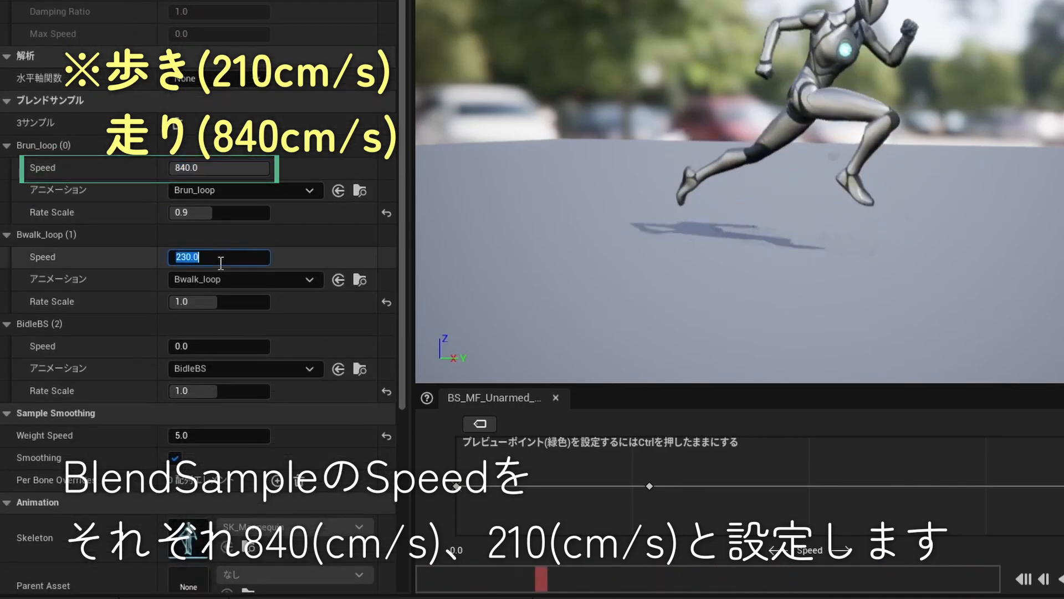
type("210")
key("Return")
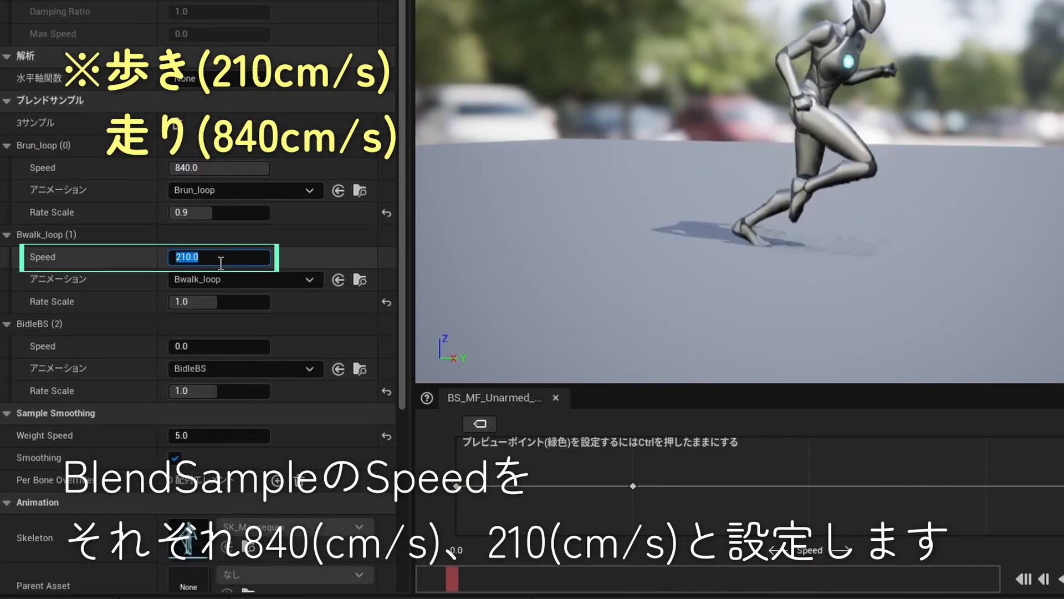
left_click(507, 253)
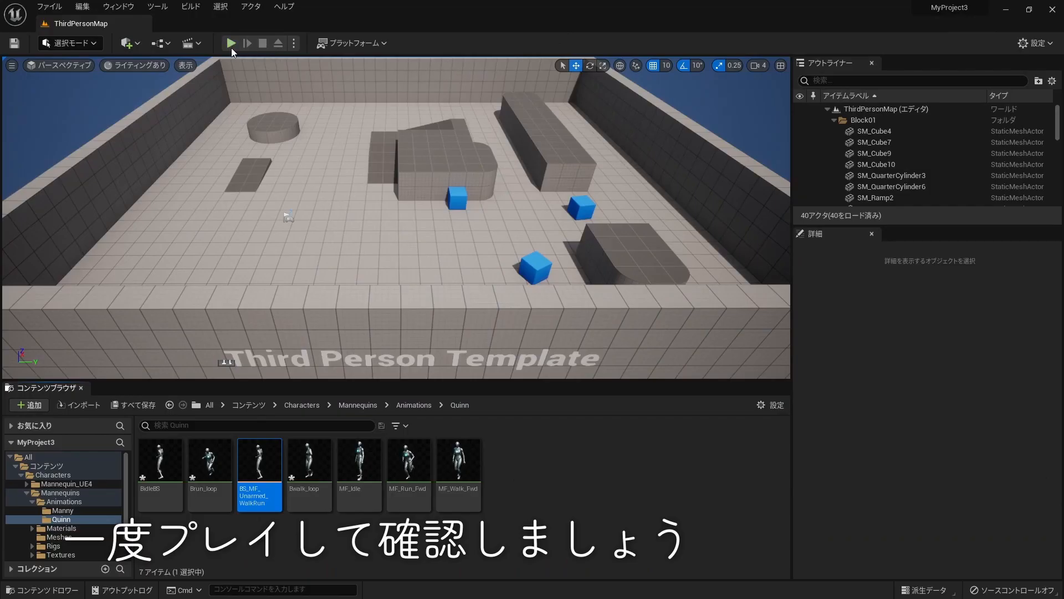
Play ThirdPersonMap in the editor, run the character sideways in both directions to check the animations, and stop the session.
left_click(231, 42)
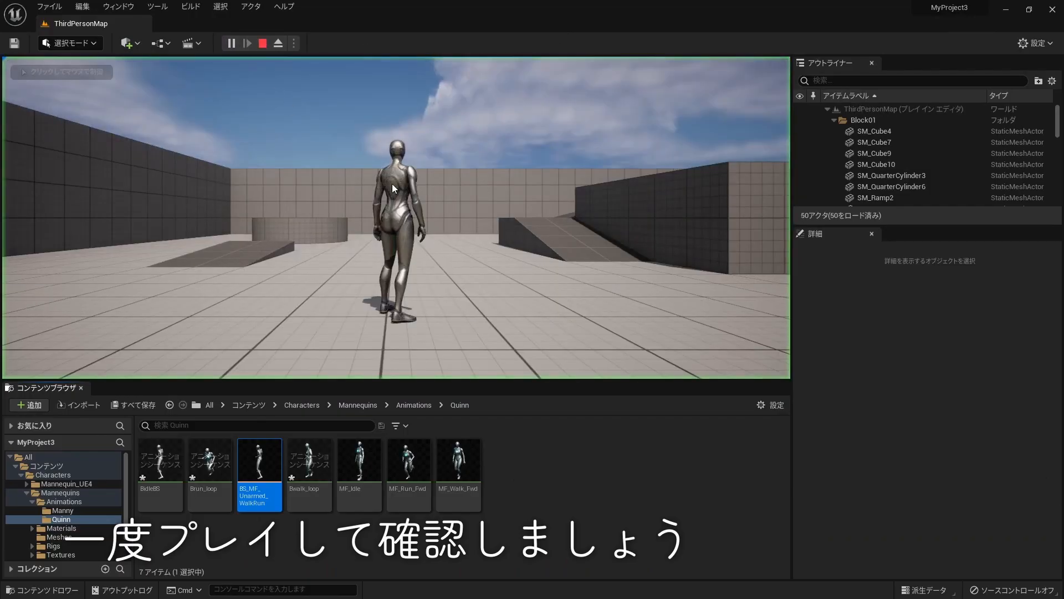
key("d")
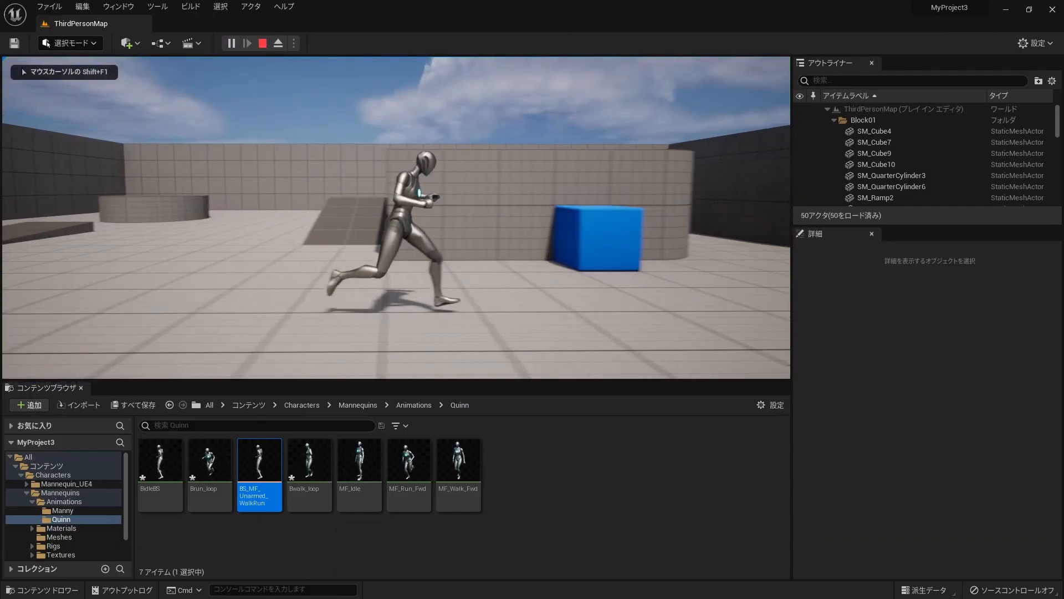
key("a")
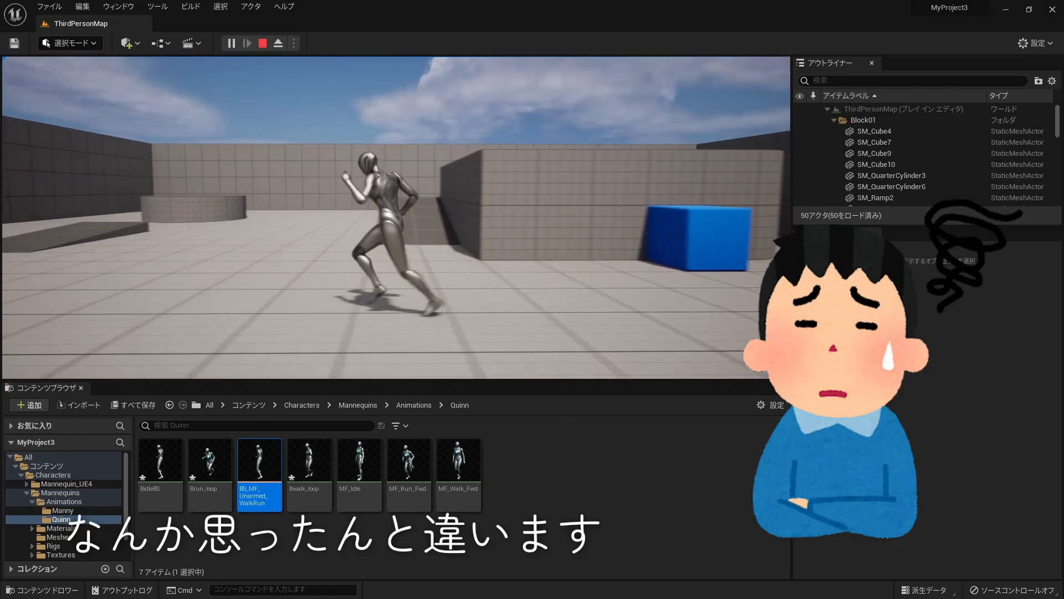
key("d")
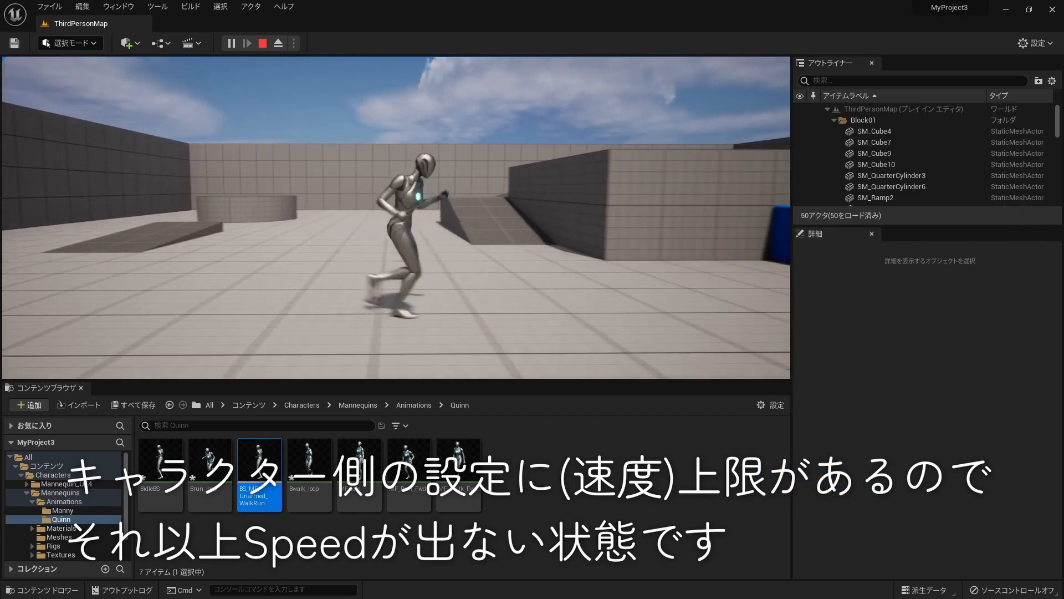
key("a")
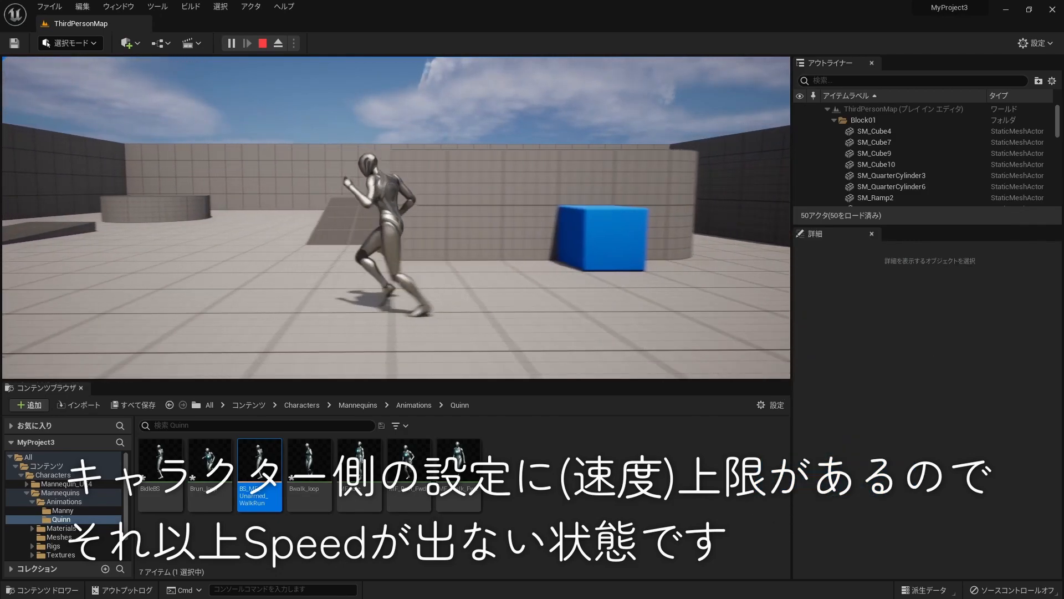
key("d")
key("Escape")
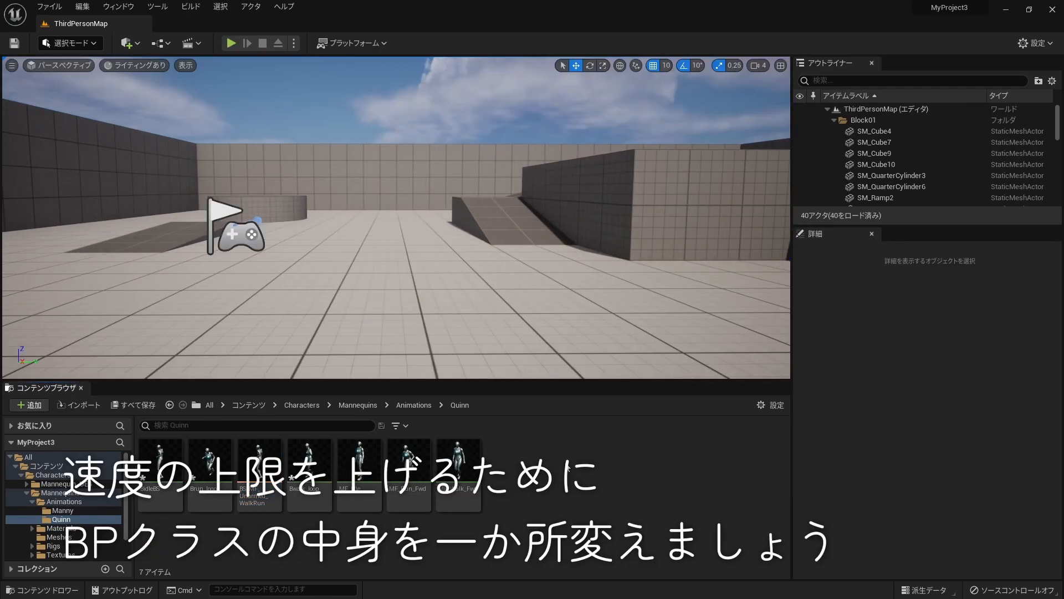
Open the BP_ThirdPersonCharacter blueprint from the ThirdPerson/Blueprints content folder.
left_click(210, 405)
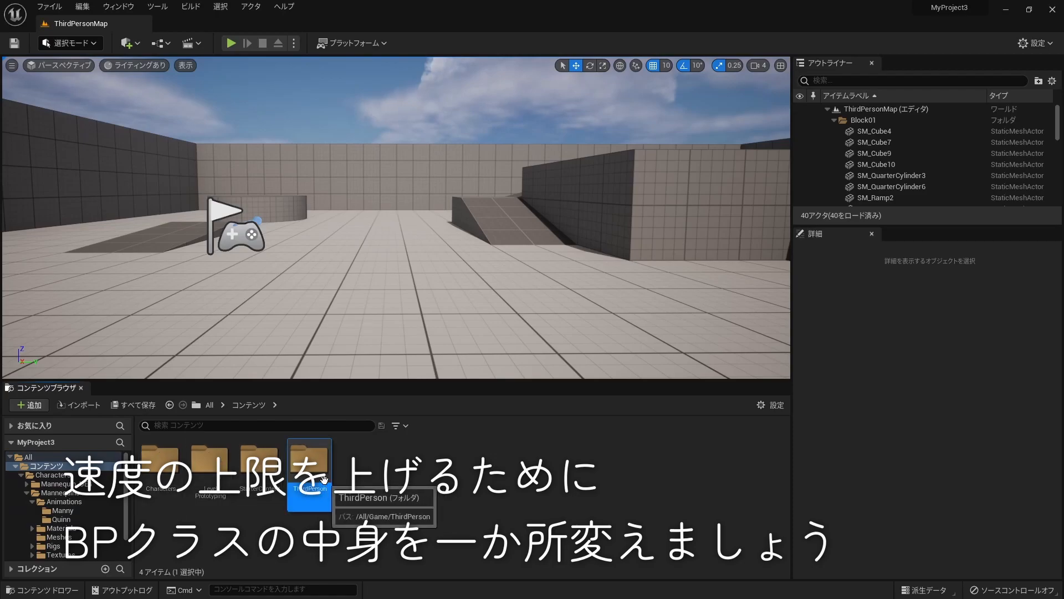
double_click(309, 475)
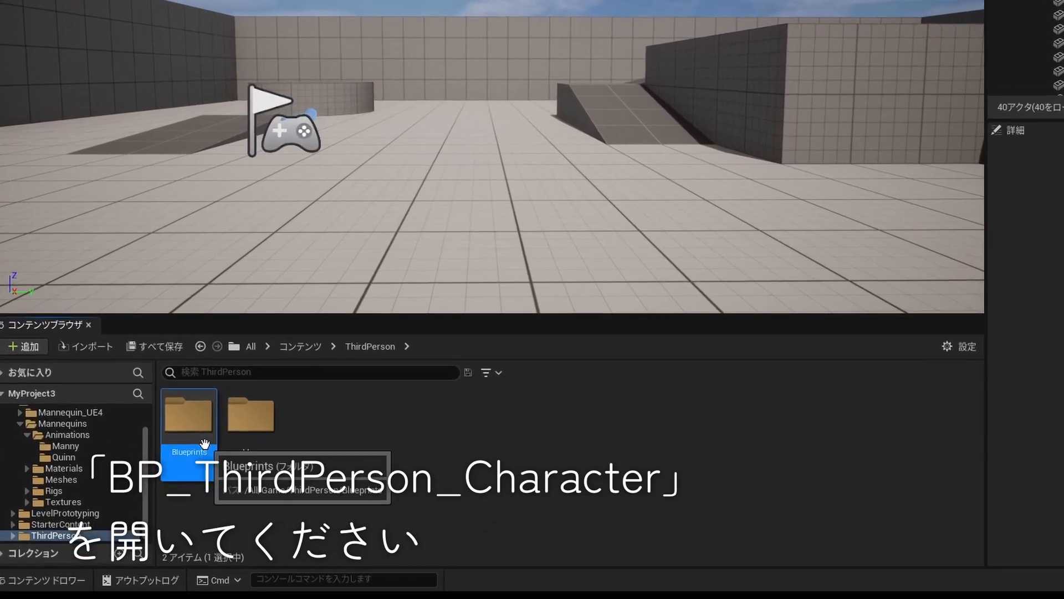
double_click(160, 466)
left_click(177, 502)
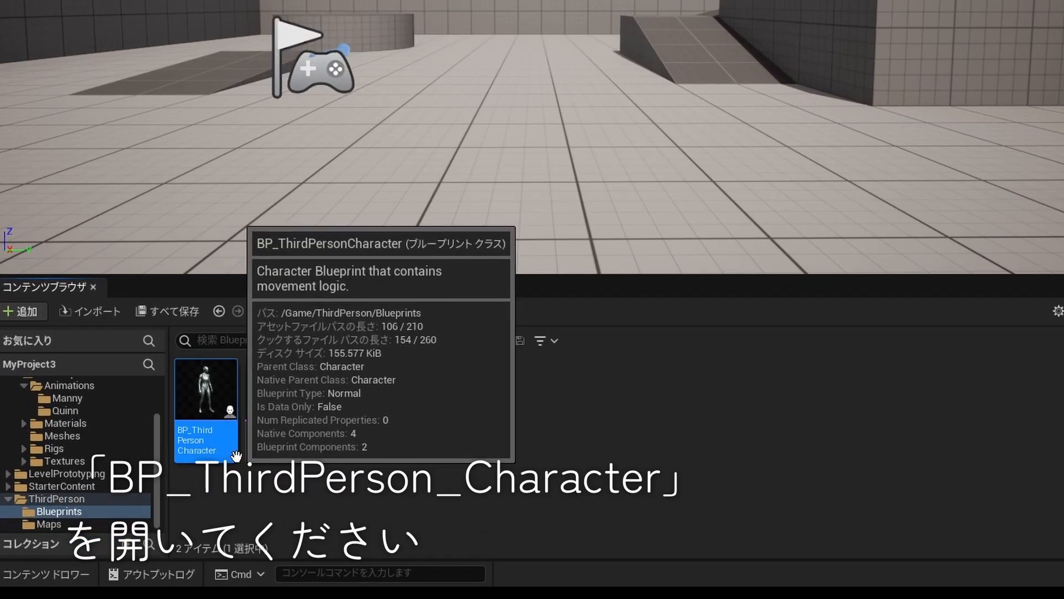
double_click(232, 454)
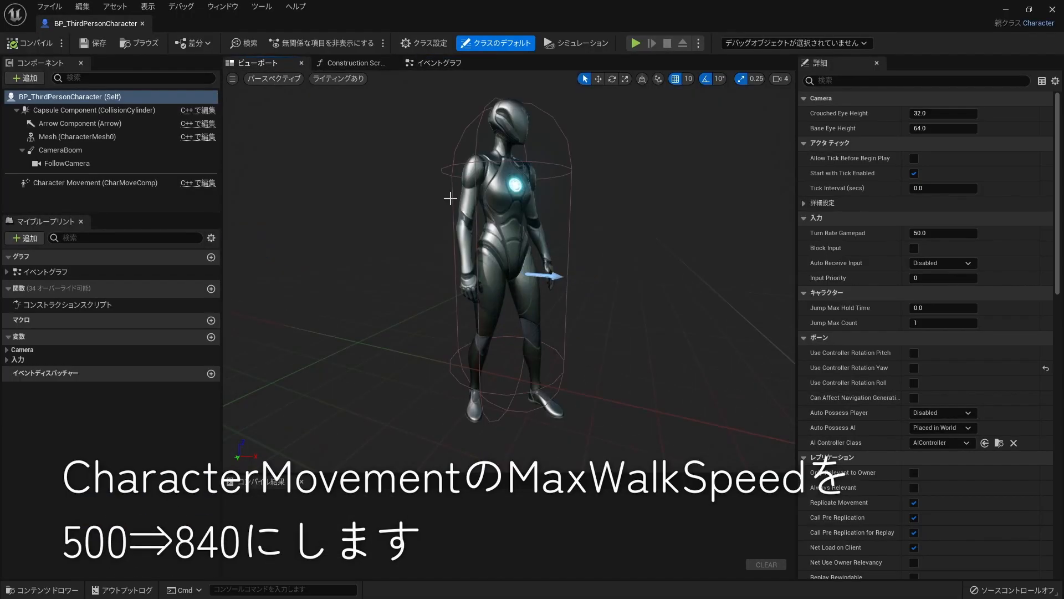
Set the Character Movement component's Max Walk Speed to 840 cm/s, and compile and save the blueprint.
left_click(68, 185)
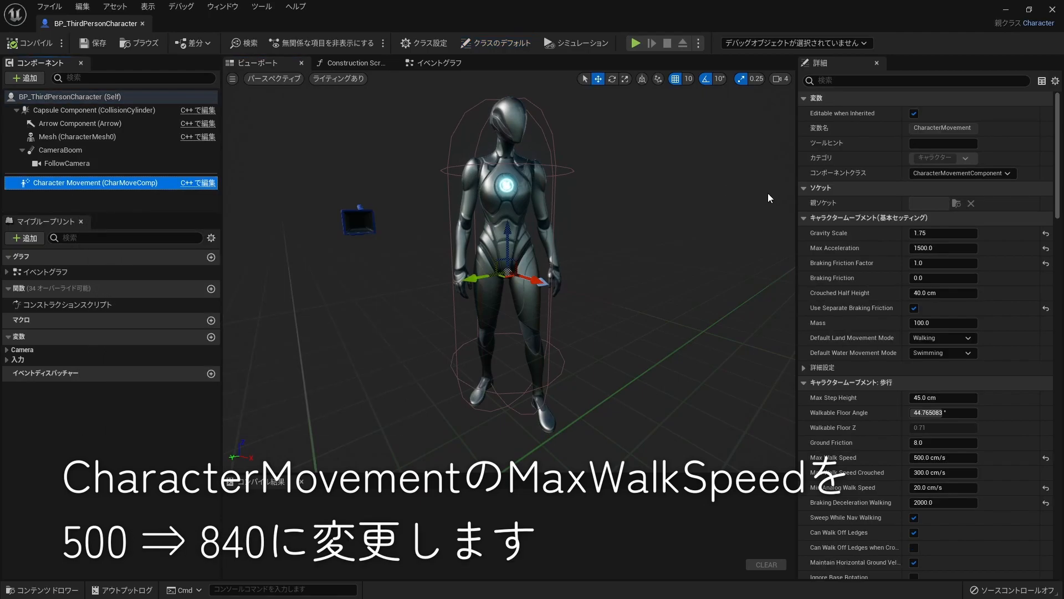
scroll(937, 233, "down", 8)
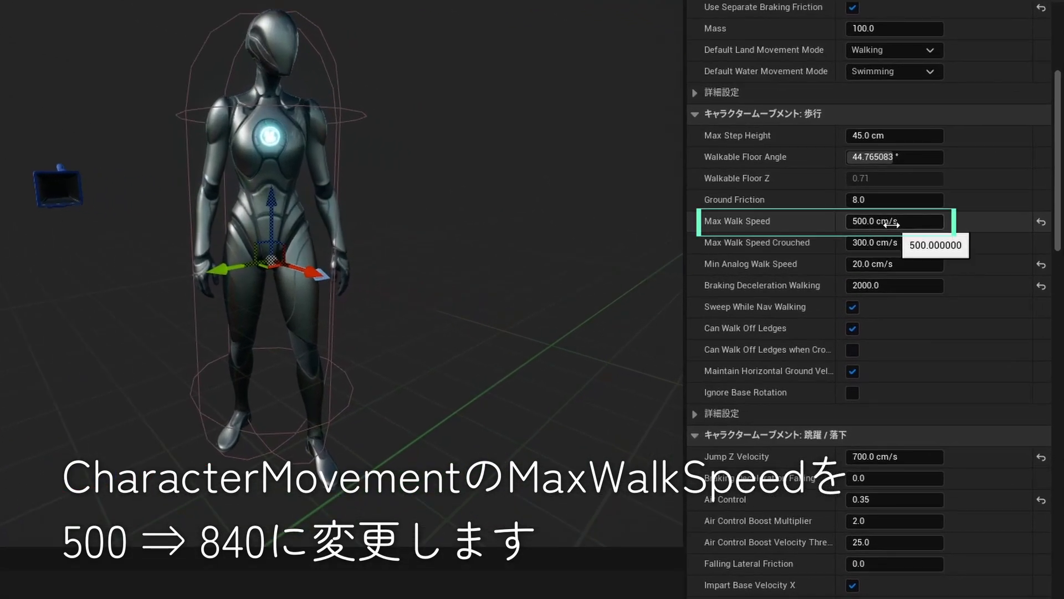
left_click(894, 225)
type("840")
key("Return")
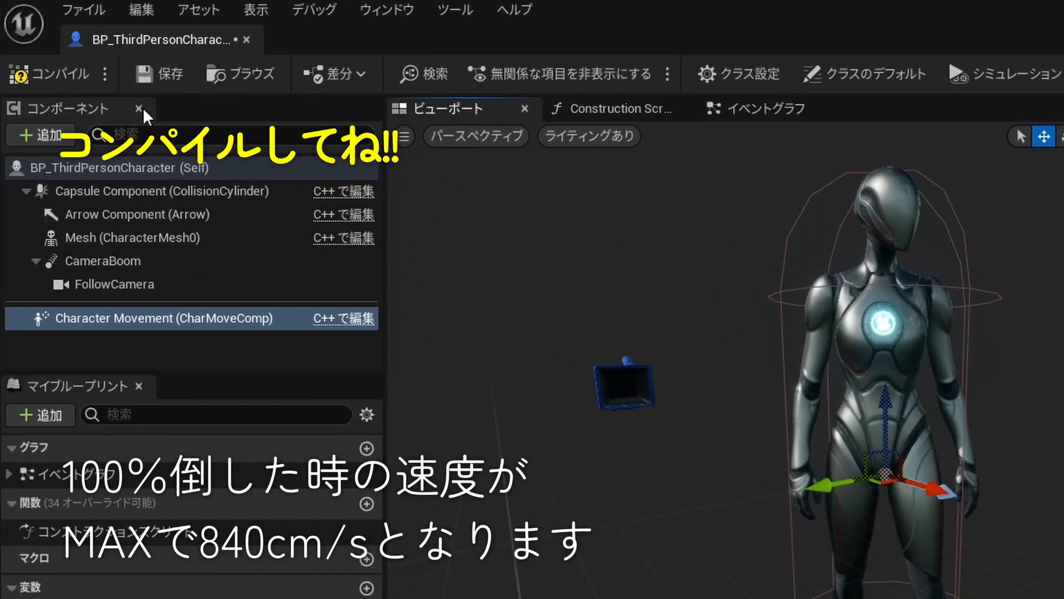
left_click(59, 78)
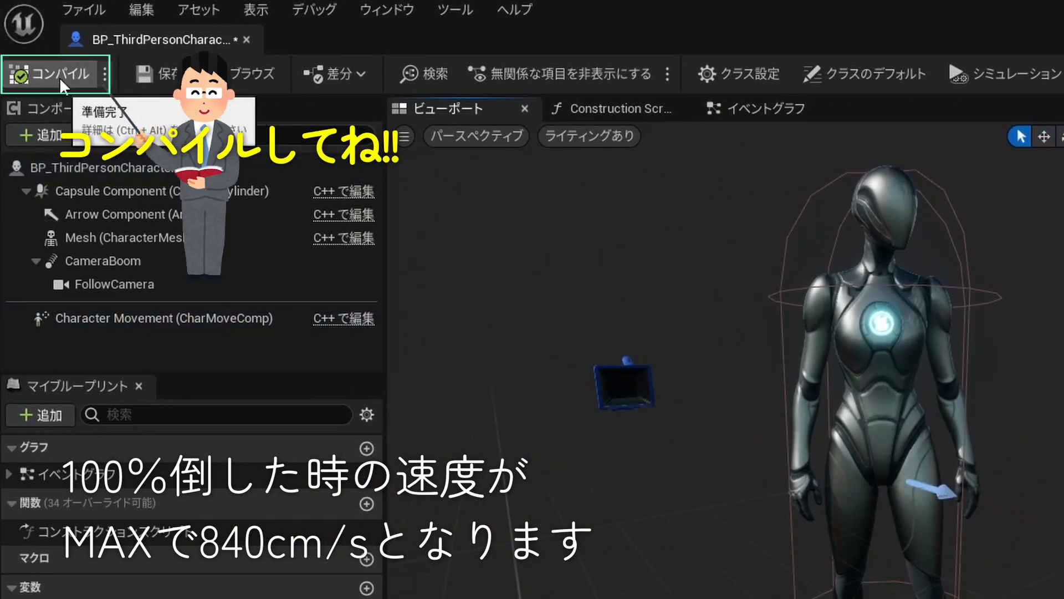
left_click(148, 74)
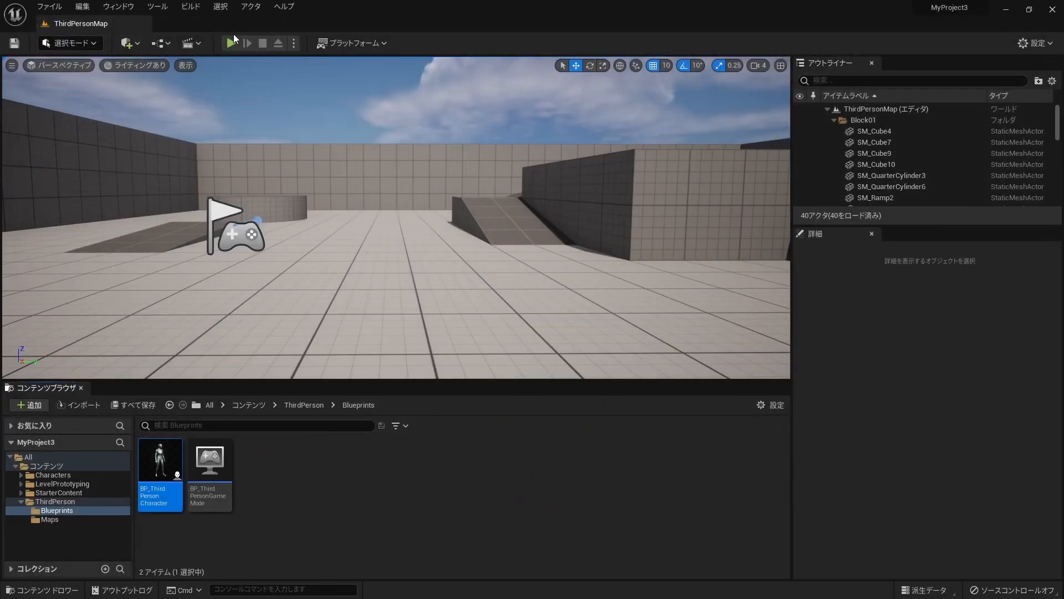
Play the level full screen and move the character around in several directions to check the idle, walk and run animations.
left_click(232, 43)
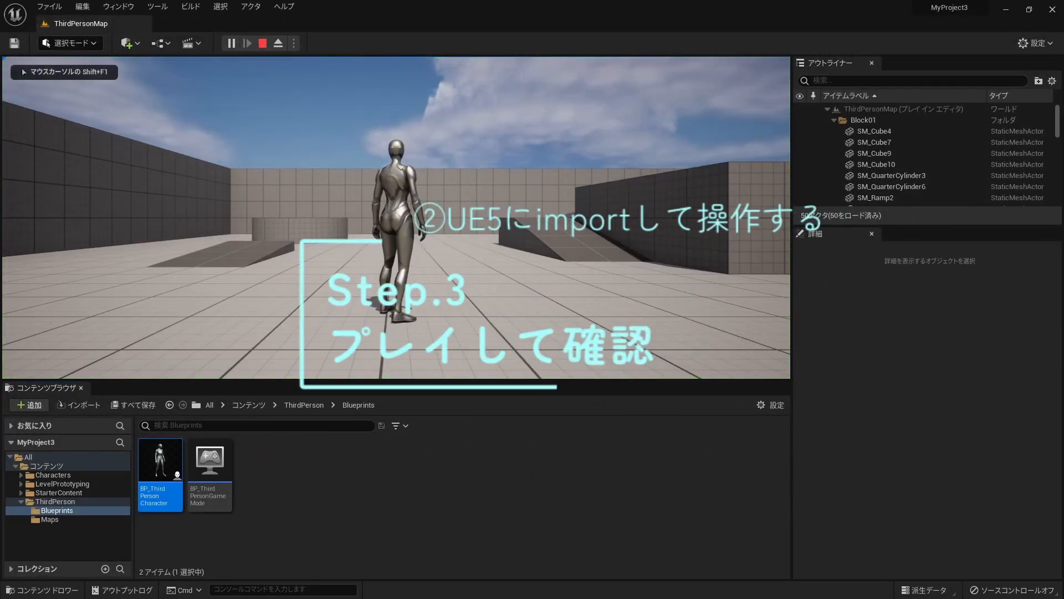
key("F11")
key("d")
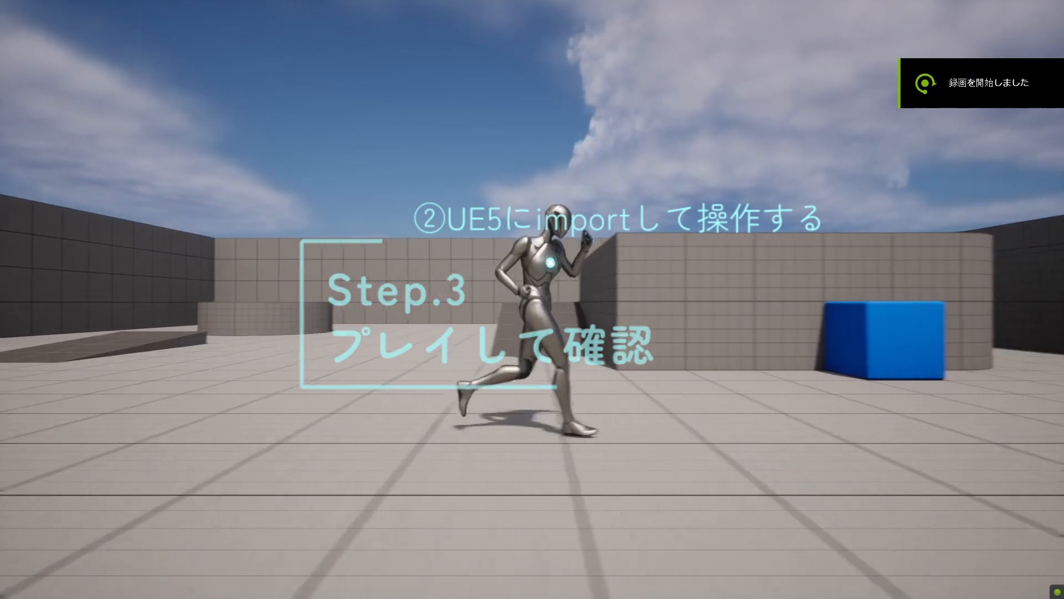
key("w")
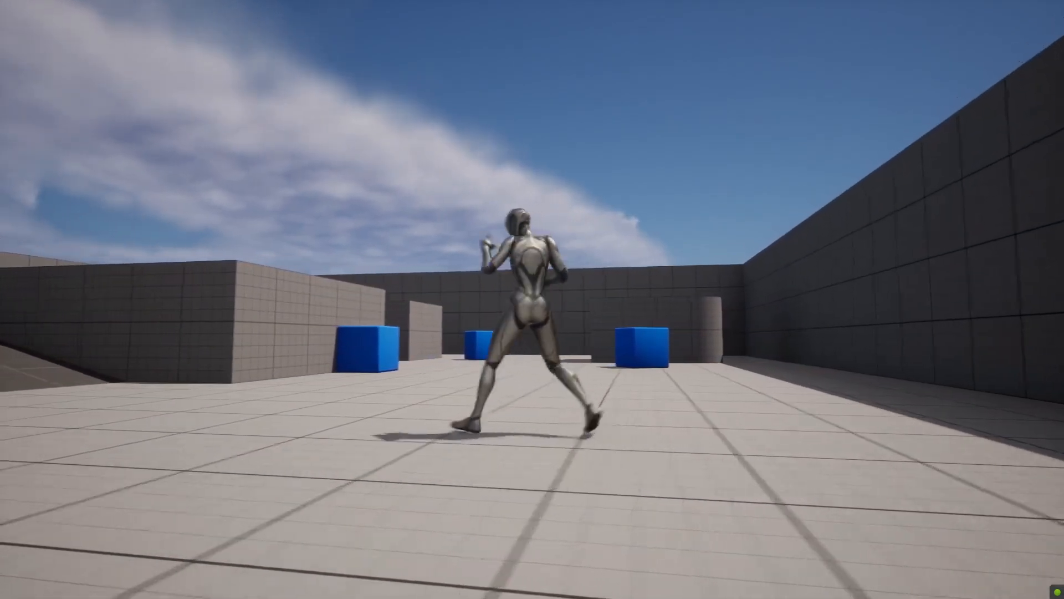
key("a")
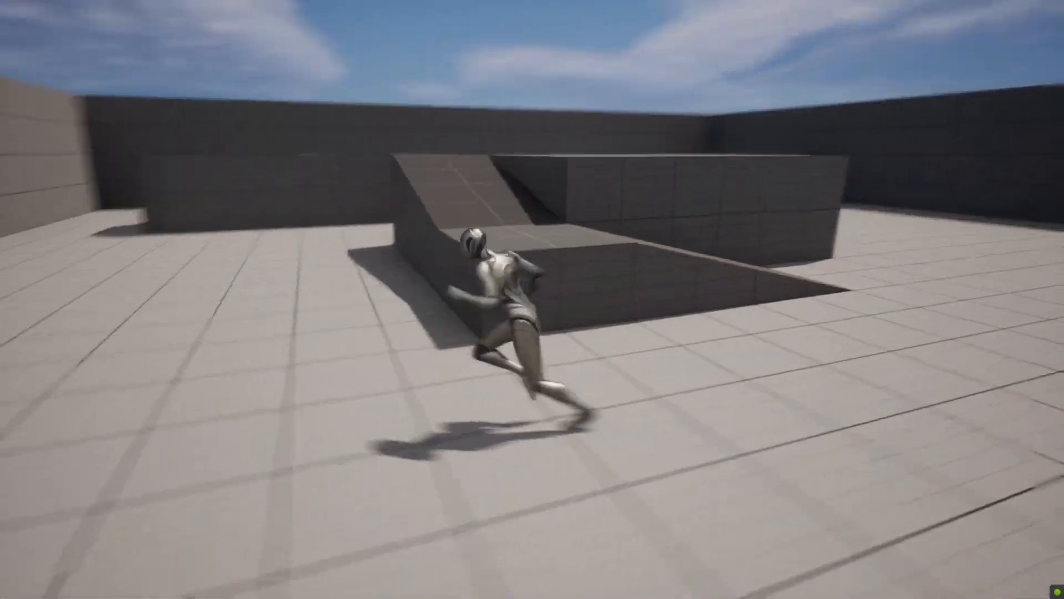
key("a")
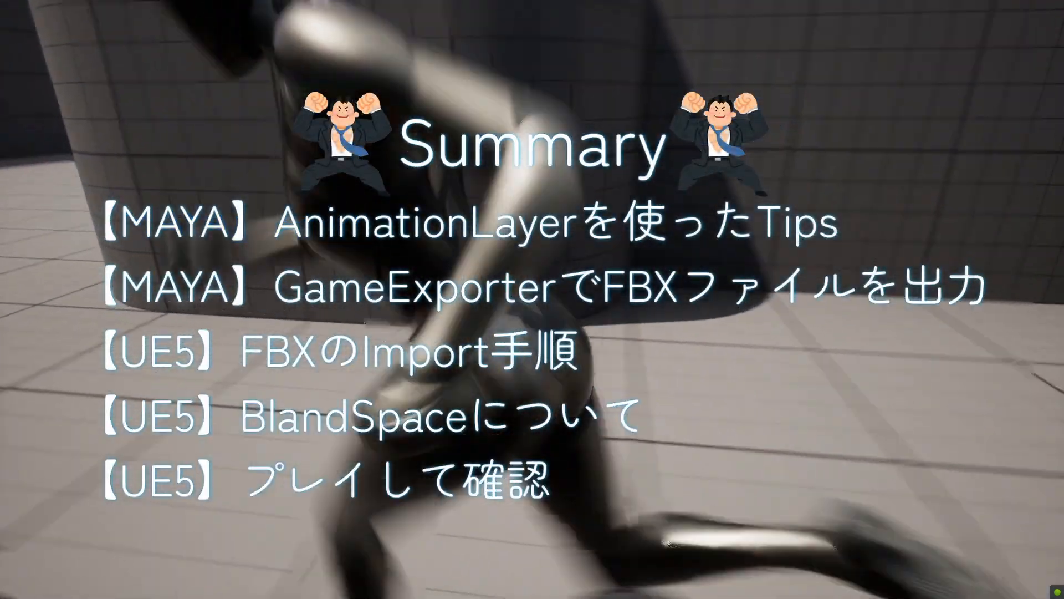
key("a")
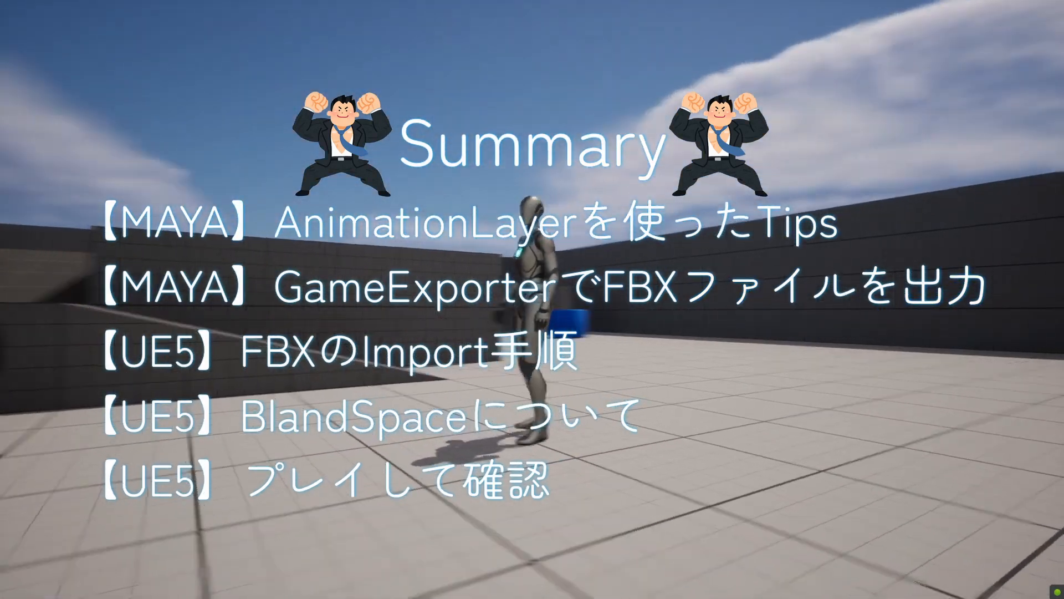
key("d")
key("d")
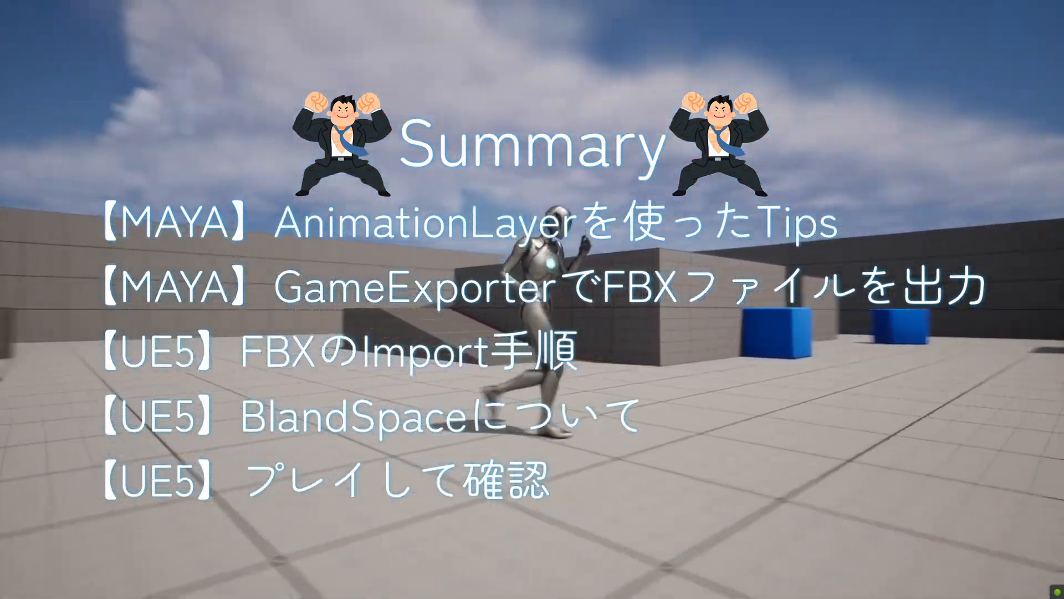
key("d")
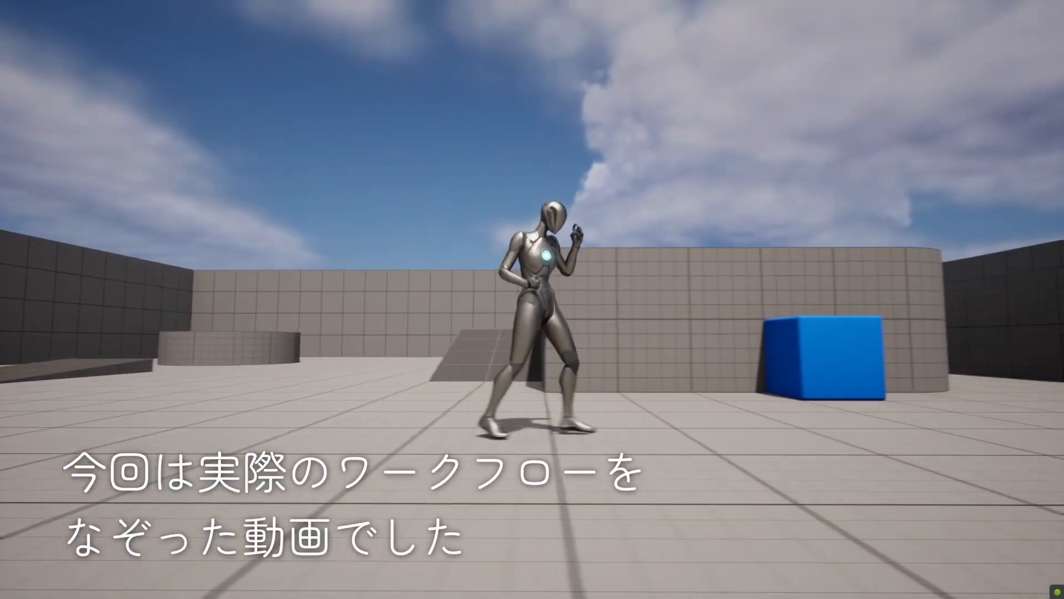